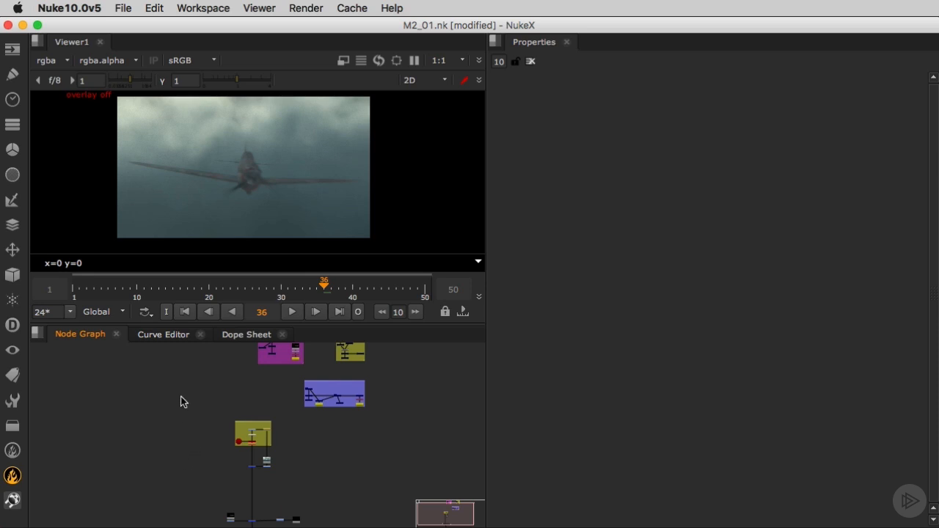
Step: Examine the deep and sky groups in the node graph and the merge chain below them
middle_click_drag(213, 401, 200, 397)
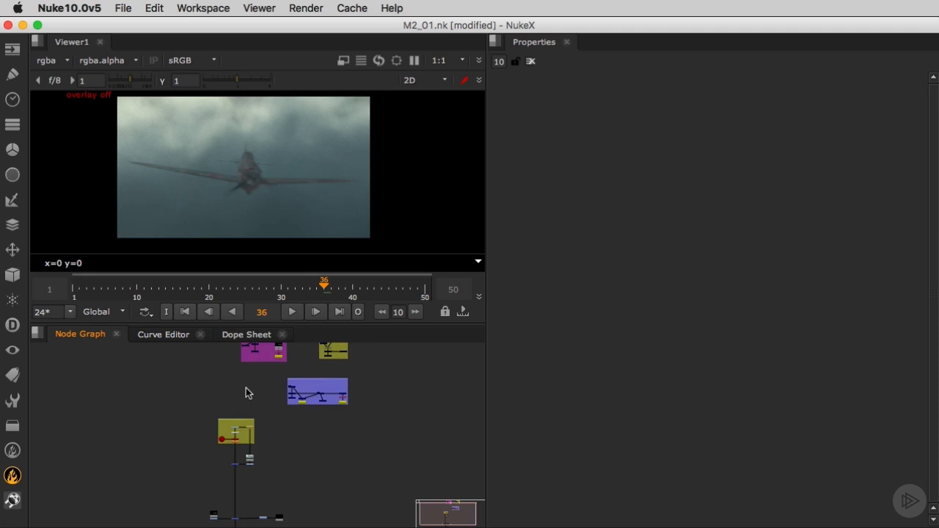
scroll(290, 399, "up", 8)
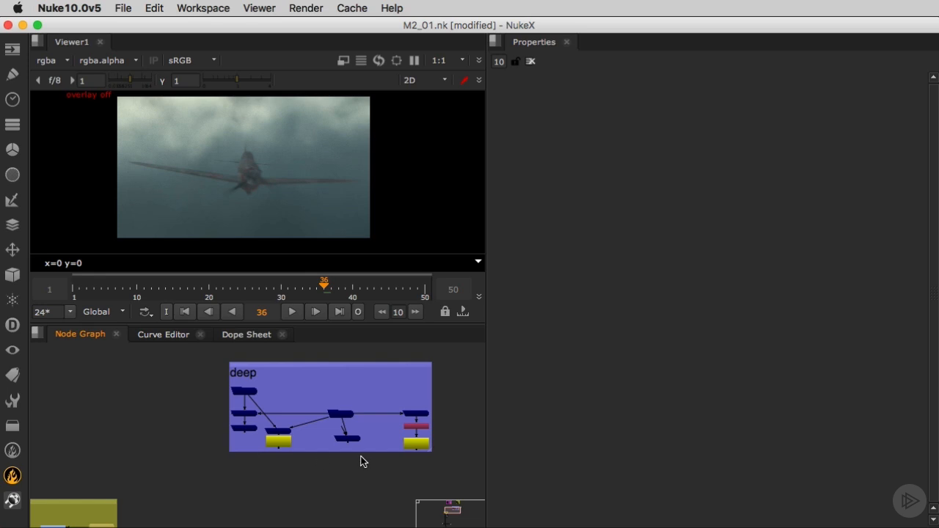
middle_click_drag(226, 440, 326, 355)
scroll(279, 403, "down", 3)
middle_click_drag(179, 439, 246, 408)
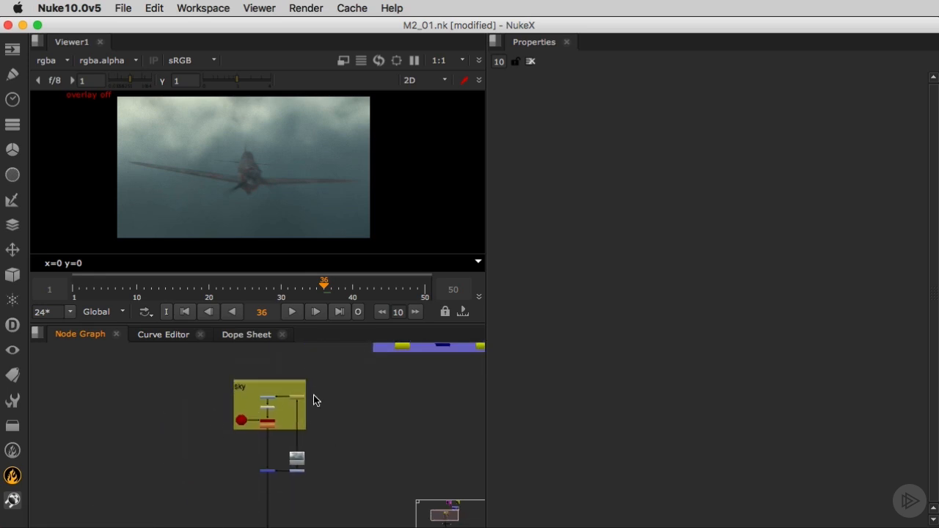
scroll(312, 441, "down", 3)
mouse_move(226, 475)
middle_mouse_down()
mouse_move(219, 408)
mouse_move(190, 429)
mouse_move(209, 477)
middle_mouse_up()
scroll(245, 409, "up", 4)
mouse_move(222, 411)
middle_mouse_down()
mouse_move(213, 478)
mouse_move(246, 396)
mouse_move(225, 457)
middle_mouse_up()
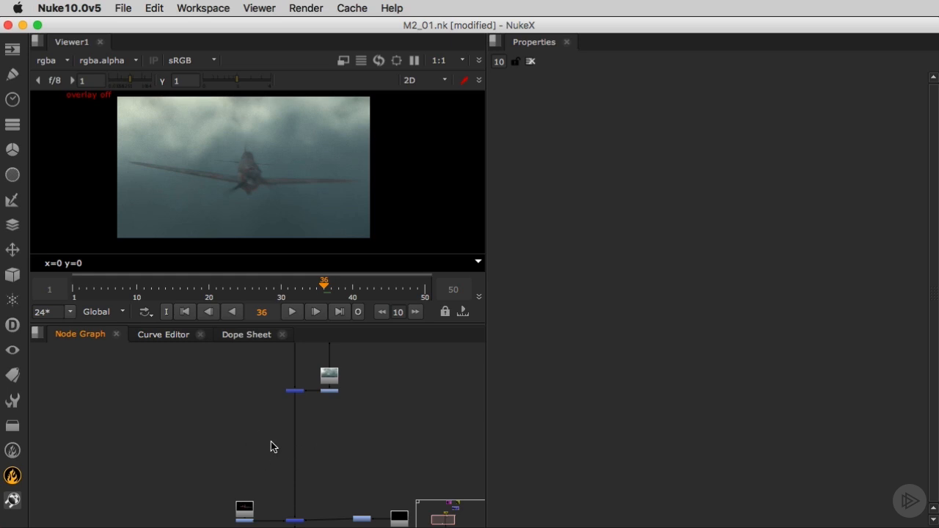
Step: Read the explosion.###.exr 1-50 sequence from Course_Material/stock_footage/explosion into an empty area beside the main comp branch
middle_click_drag(181, 436, 251, 425)
key("r")
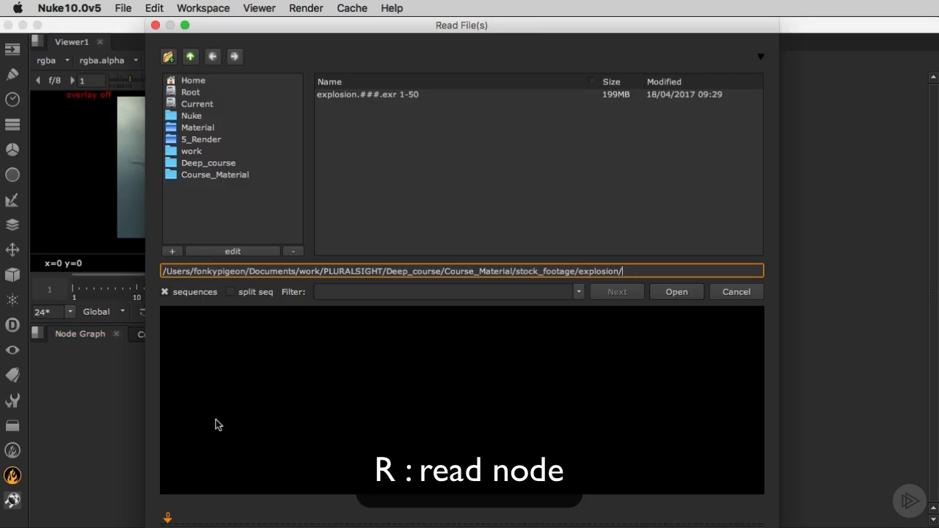
left_click(210, 176)
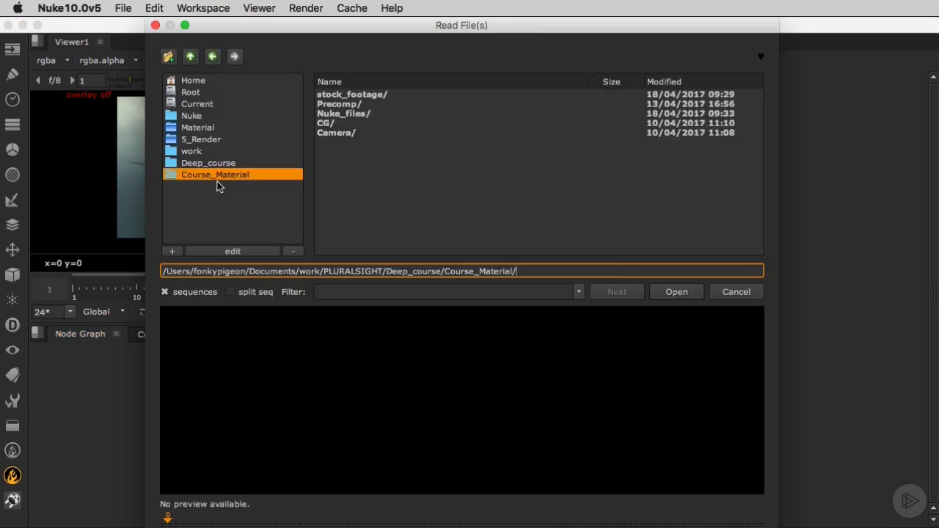
double_click(358, 96)
double_click(358, 95)
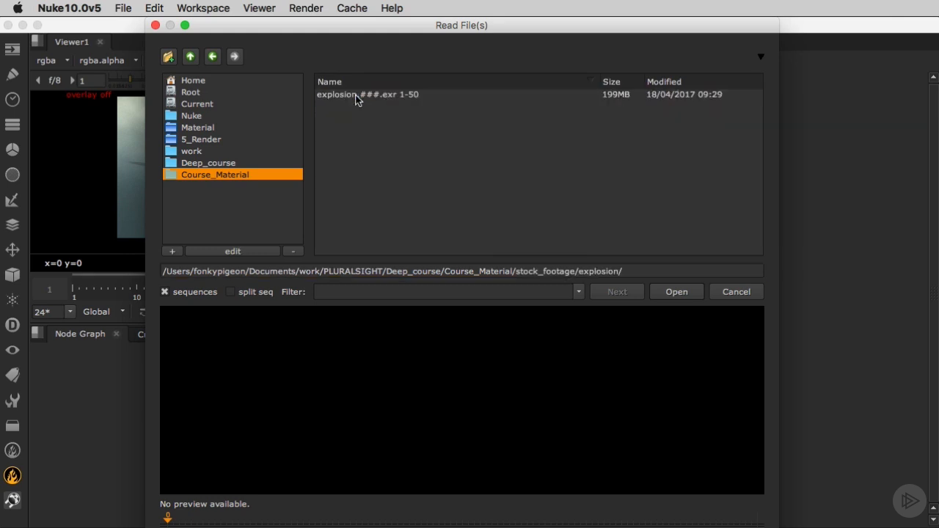
left_click(357, 96)
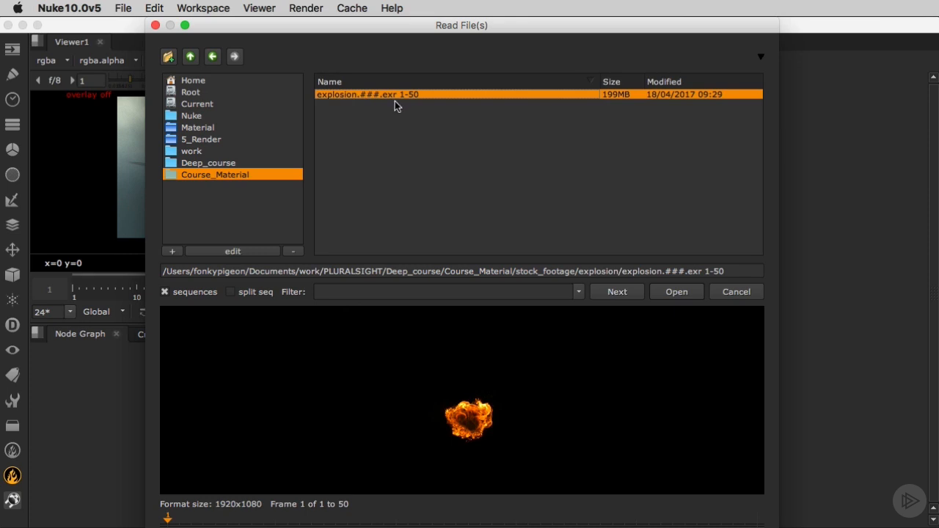
left_click(677, 292)
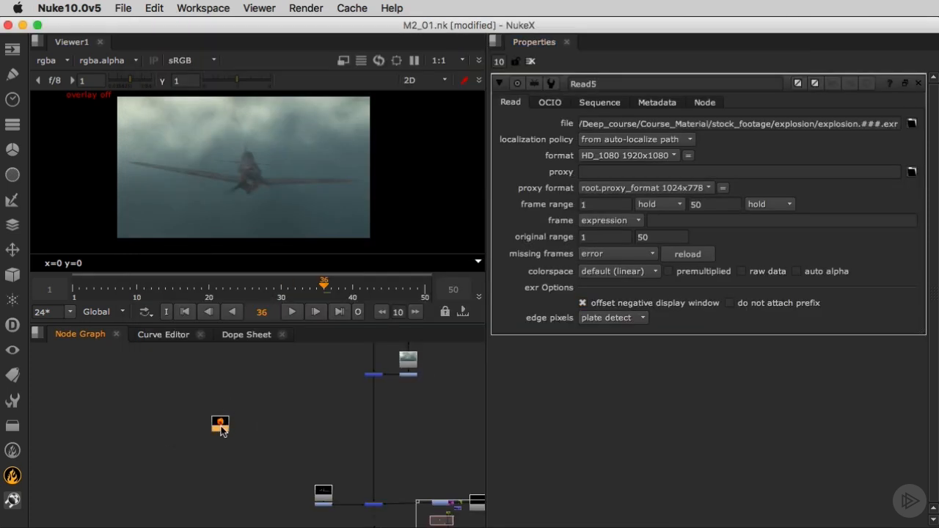
Step: View the explosion footage at frame 28 and check its alpha channel
key("1")
left_click_drag(304, 286, 261, 302)
key("a")
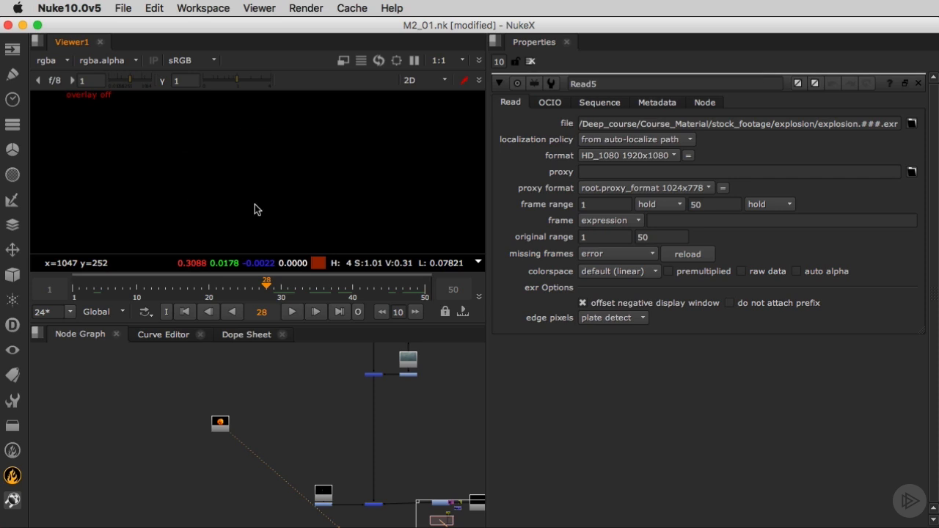
key("a")
scroll(327, 433, "down", 4)
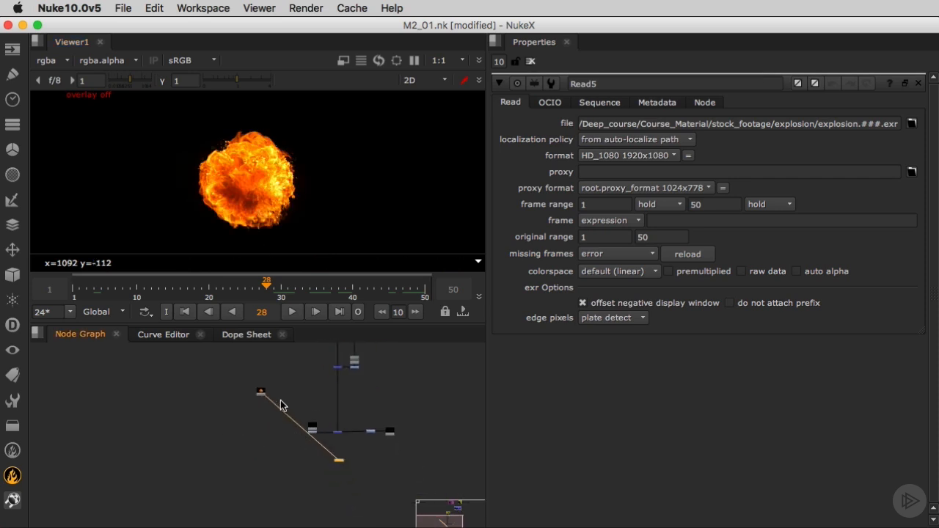
Step: Reconnect the viewer to the main comp branch and reposition the explosion Read node slightly
left_click_drag(267, 403, 338, 439)
scroll(290, 429, "up", 3)
left_click_drag(262, 431, 274, 413)
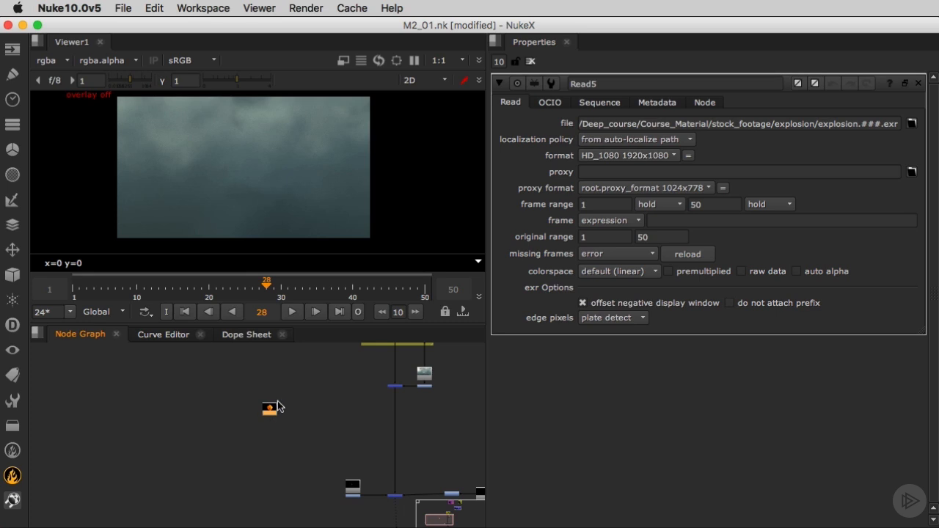
Step: Add a Card node fed by the explosion Read node and place it just below
scroll(271, 422, "up", 5)
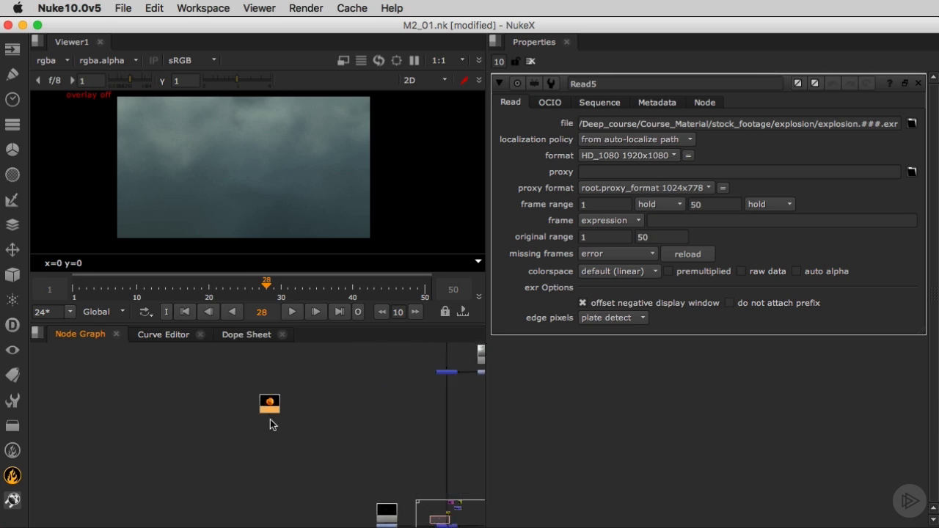
key("Tab")
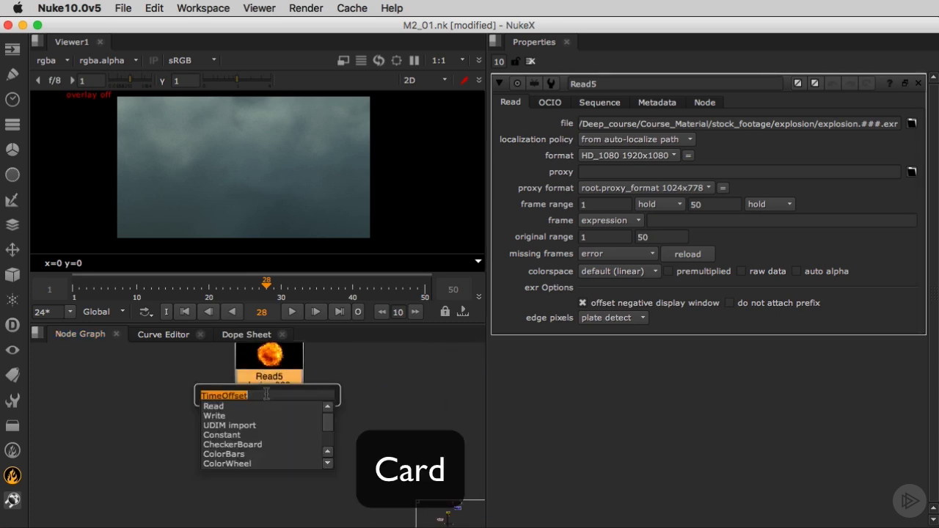
type("card")
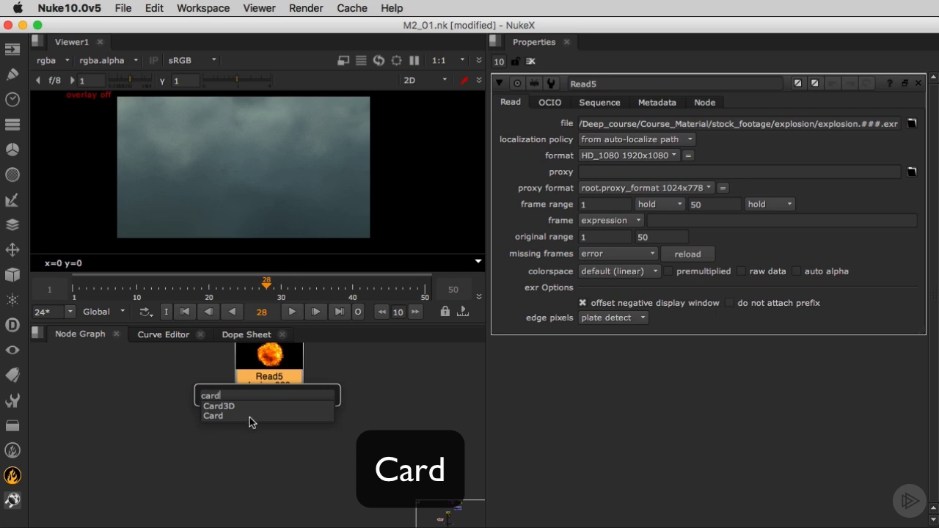
left_click(249, 417)
left_click_drag(273, 407, 271, 424)
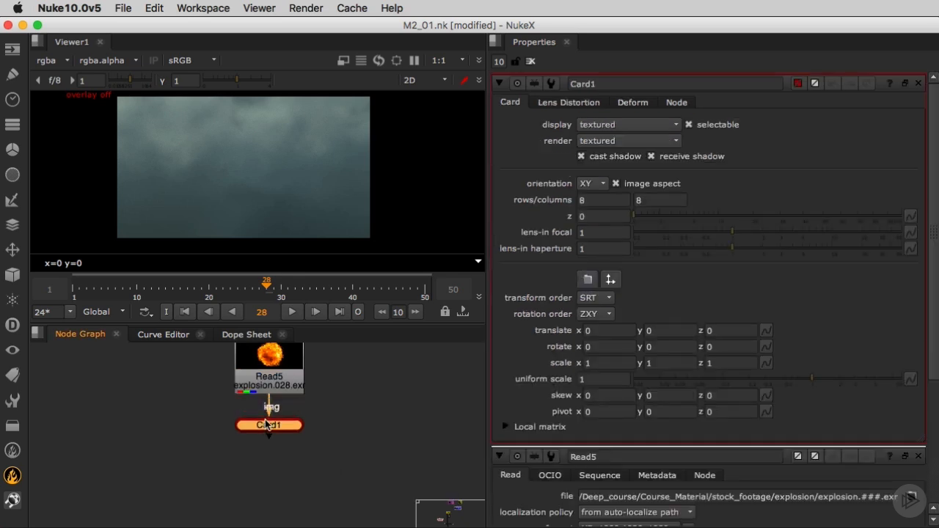
Step: View Card1 in the 3D viewer and inspect the textured explosion card from an angle
key("1")
left_click(264, 437)
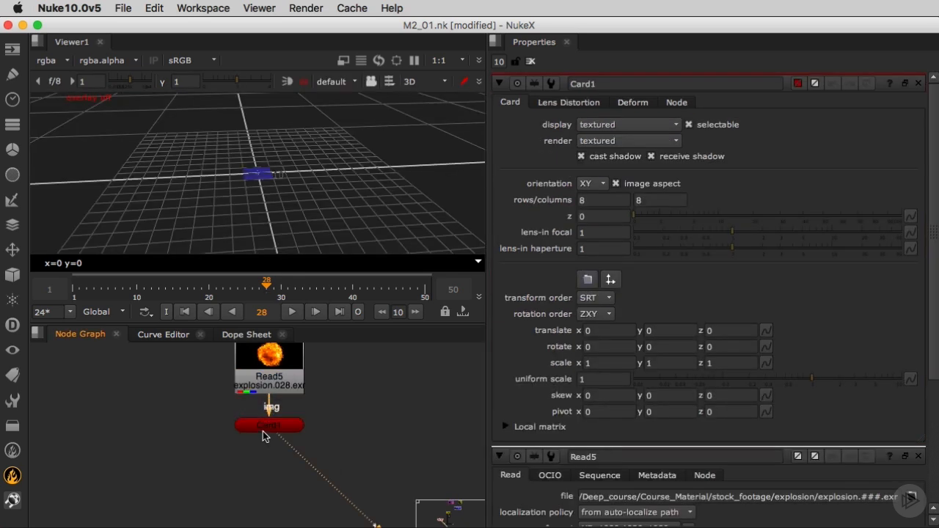
scroll(231, 198, "up", 6)
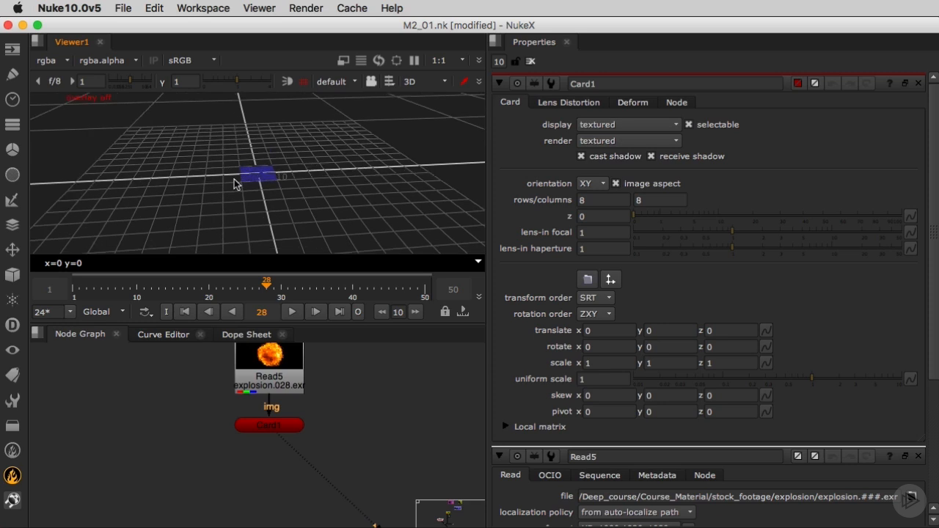
left_click_drag(233, 210, 351, 155, "super")
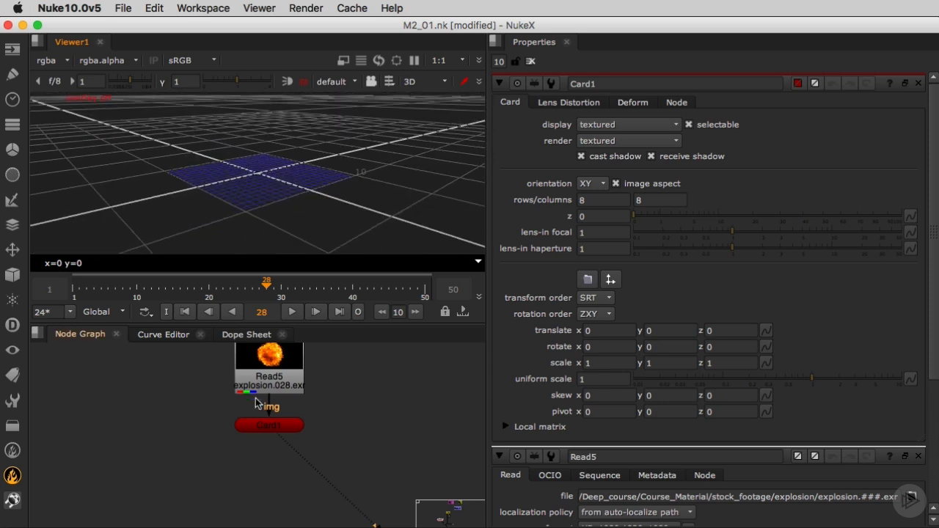
left_click(260, 425)
scroll(231, 183, "up", 15)
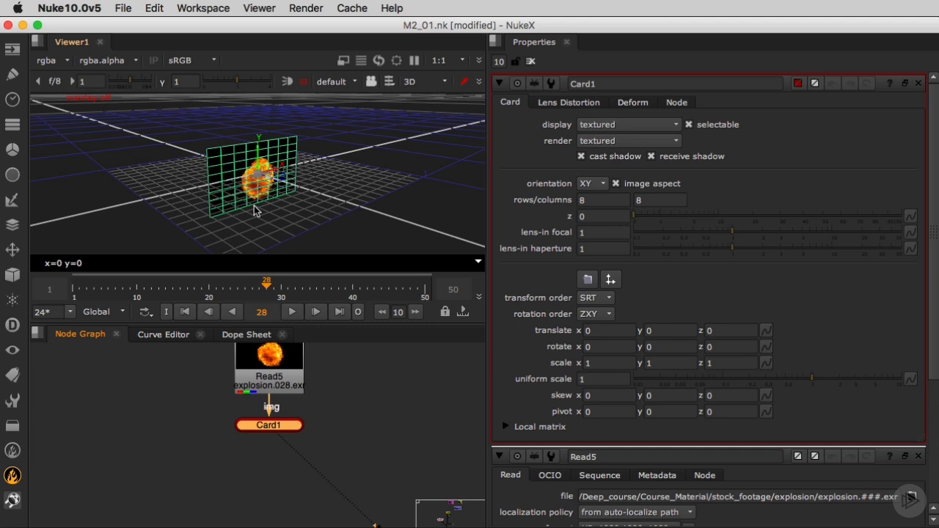
scroll(255, 211, "down", 12)
scroll(252, 214, "down", 10)
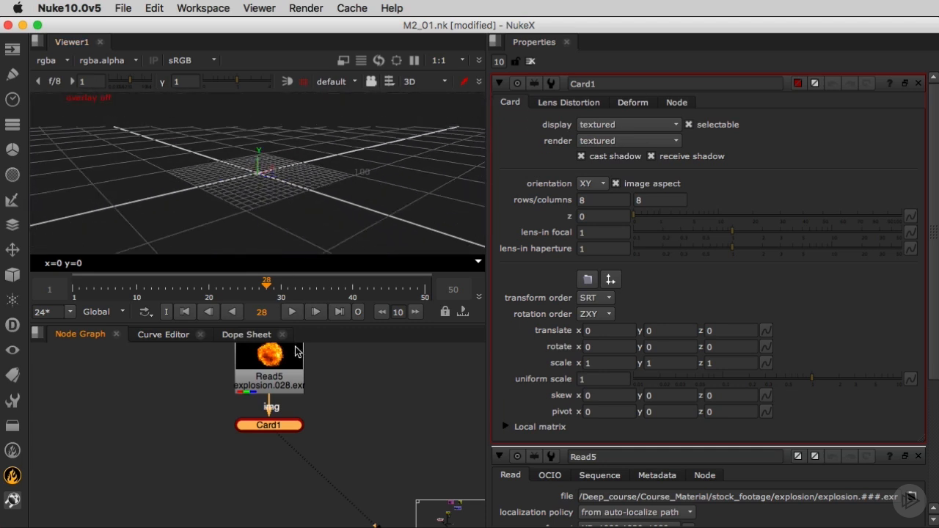
Step: Open DeepToPoints3 in the deep group to display the cloud's point cloud in the 3D view alongside the card
scroll(338, 412, "down", 8)
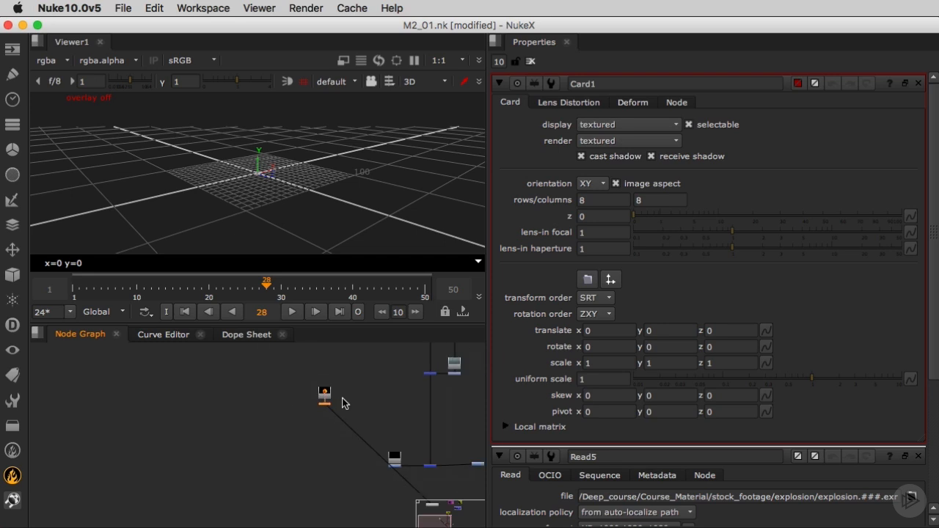
middle_click_drag(330, 412, 291, 419)
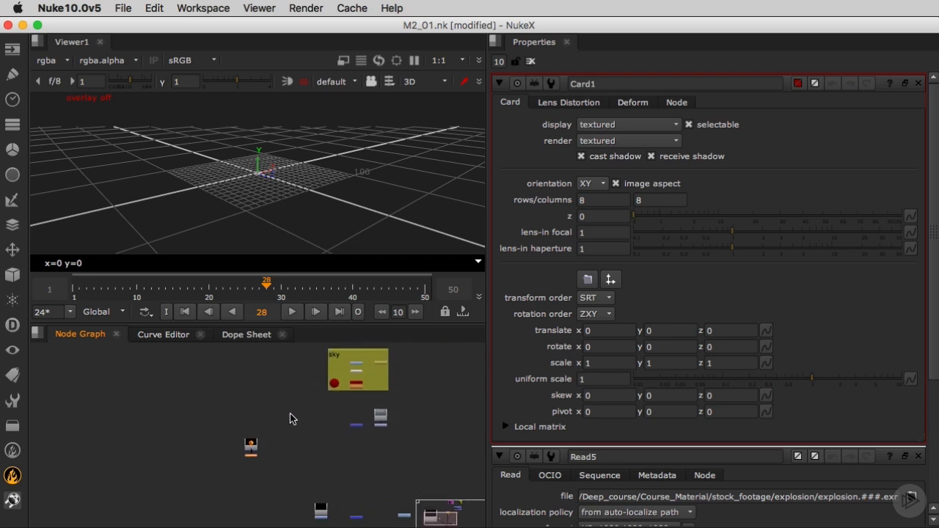
scroll(287, 400, "up", 8)
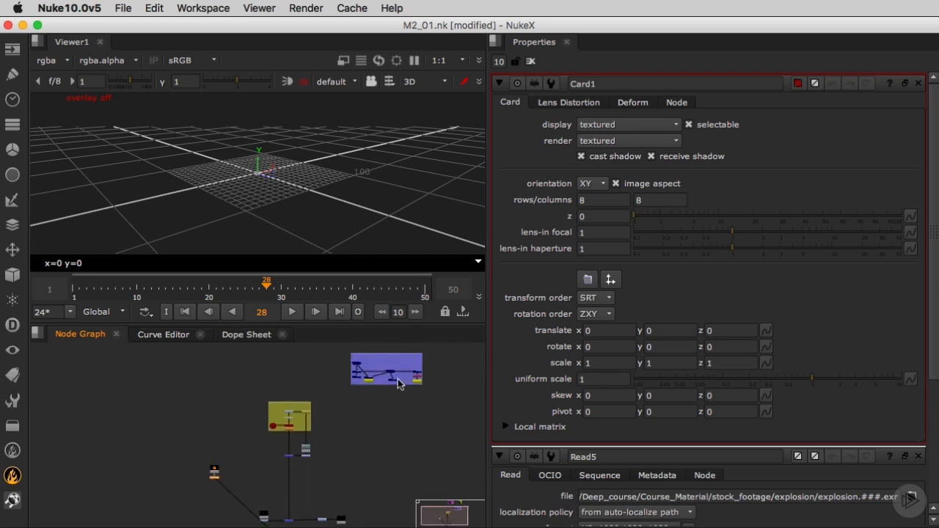
scroll(381, 391, "up", 5)
middle_click_drag(381, 397, 380, 455)
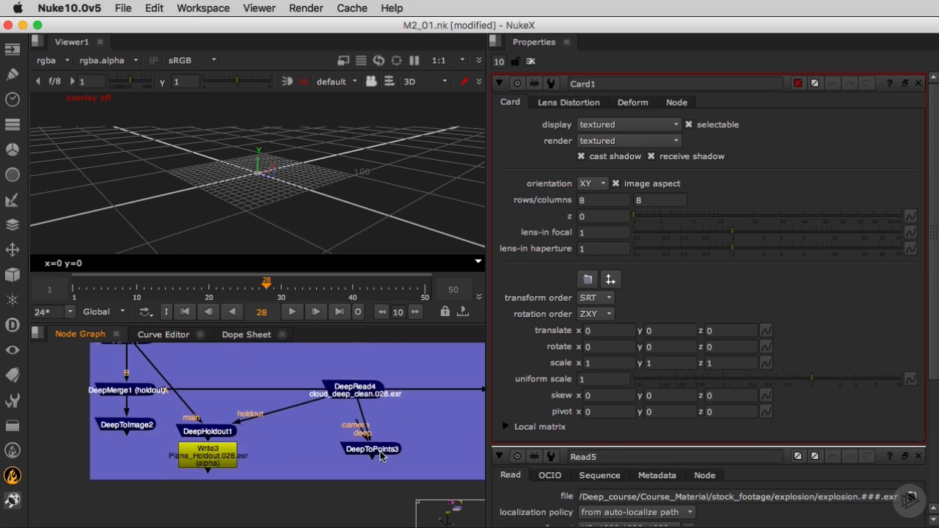
double_click(380, 452)
scroll(374, 455, "down", 3)
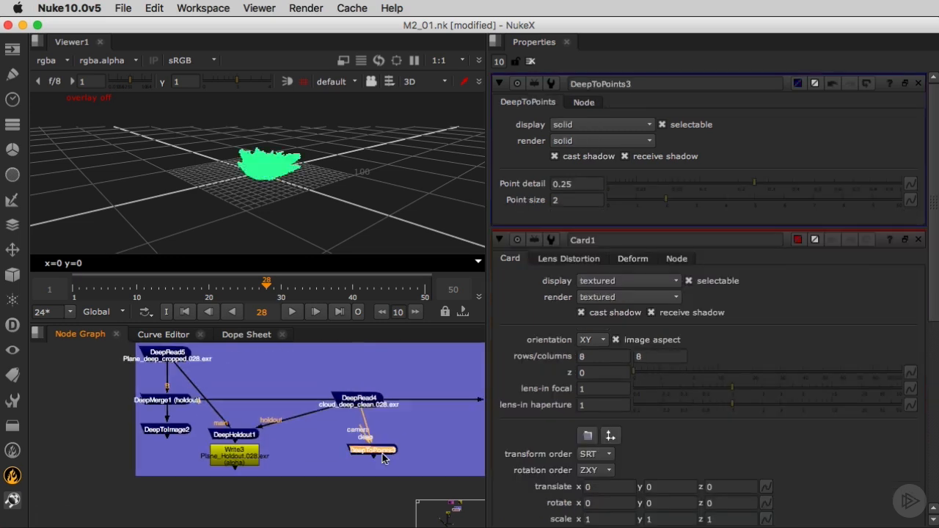
scroll(241, 160, "up", 6)
left_click_drag(207, 209, 339, 228, "ctrl")
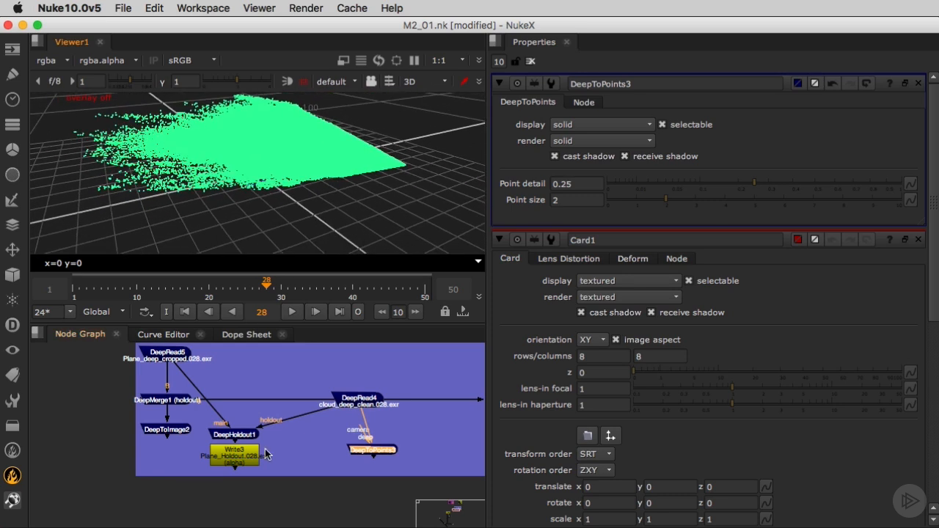
Step: Reopen Card1's properties and set its uniform scale to 100
scroll(303, 410, "down", 8)
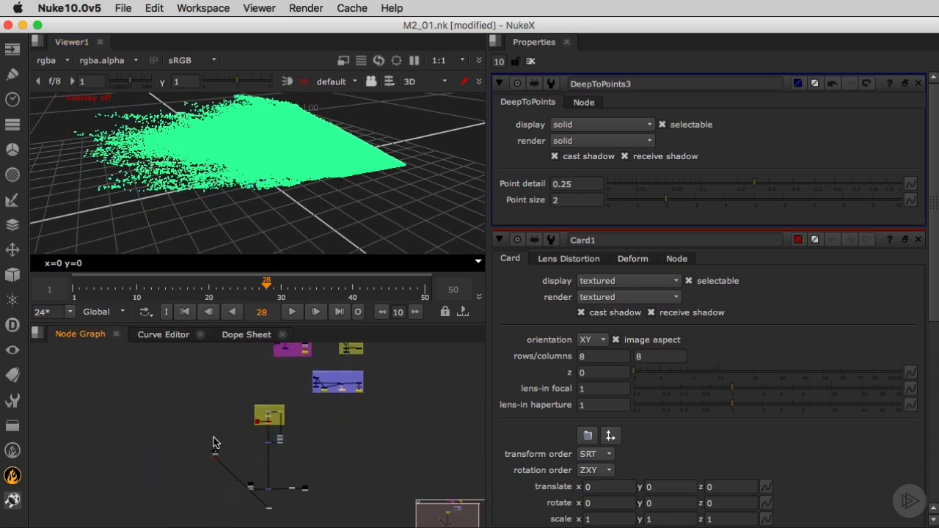
scroll(221, 443, "up", 8)
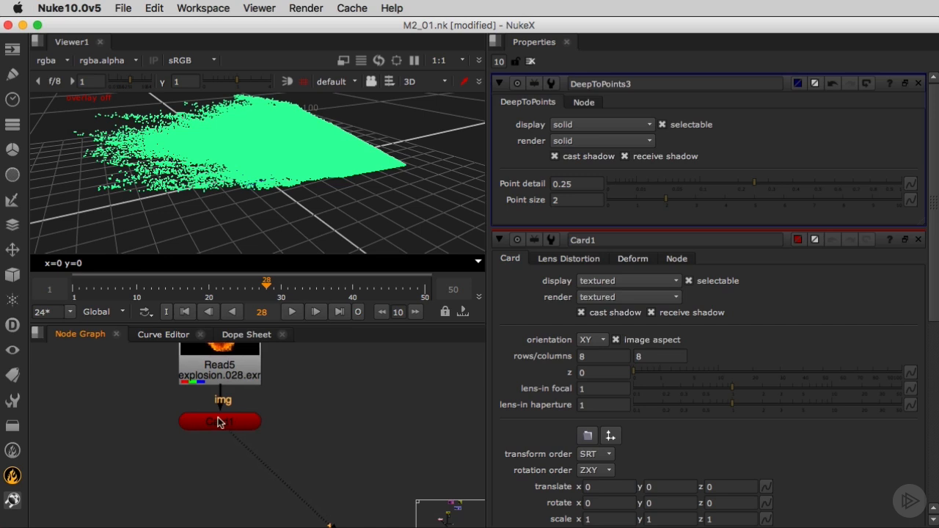
double_click(219, 422)
left_click(595, 380)
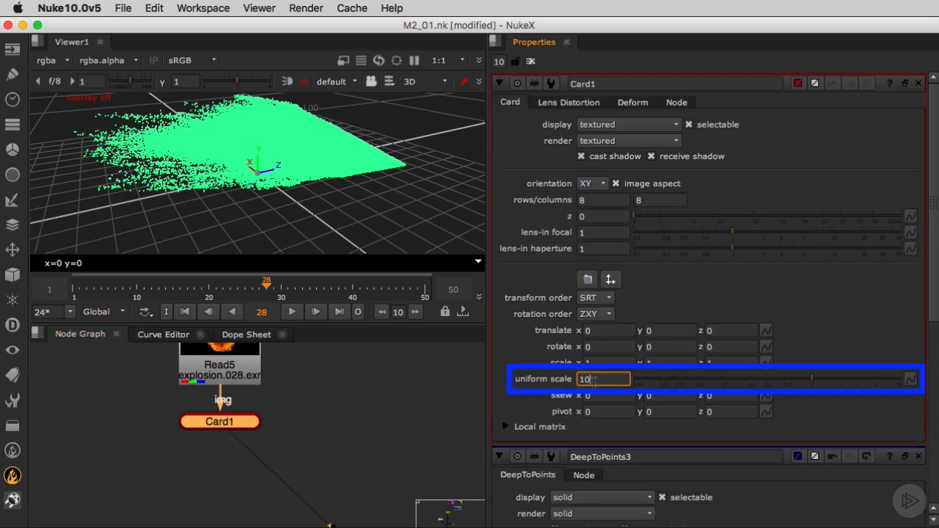
type("00")
key("Return")
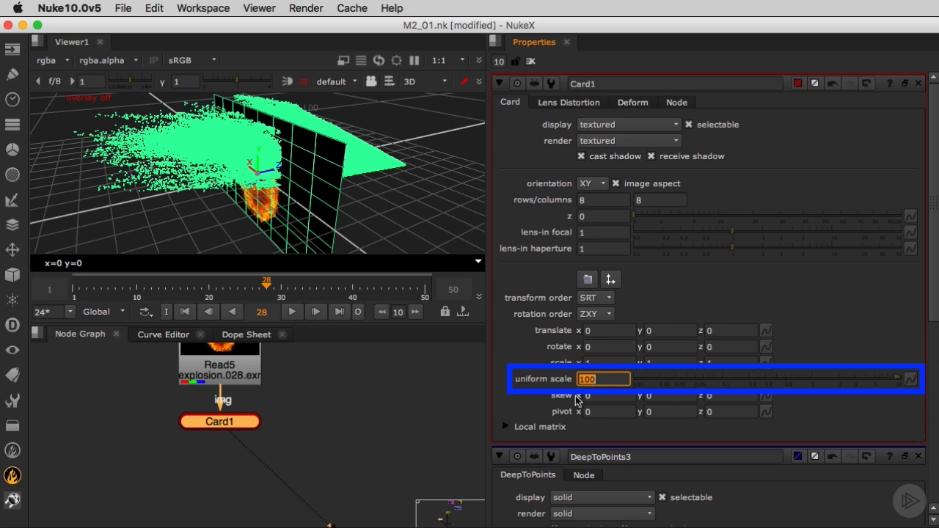
Step: Rotate the card about -57.6 degrees in Y and move it into the point cloud at about X 14.8, Y 13, Z 6.3
mouse_move(411, 173)
left_mouse_down()
mouse_move(137, 206)
mouse_move(137, 241)
mouse_move(172, 268)
mouse_move(232, 270)
left_mouse_up()
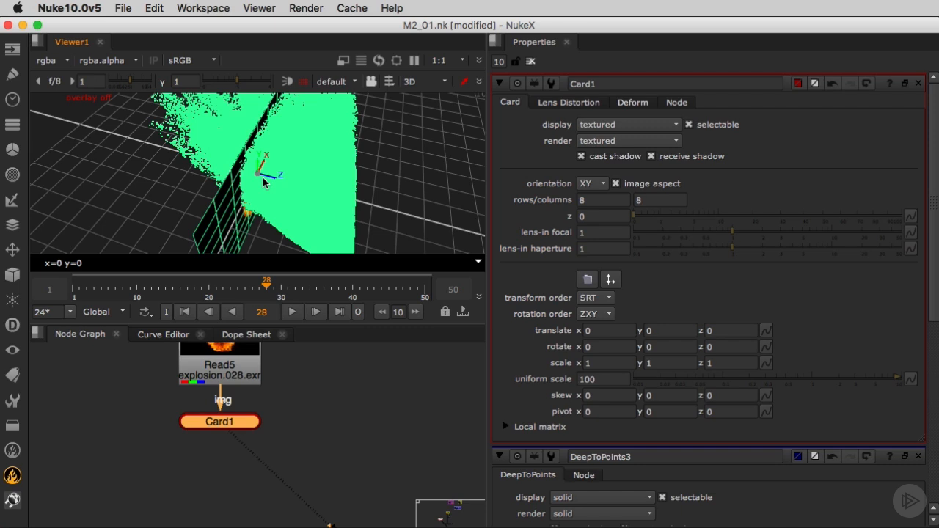
key("super")
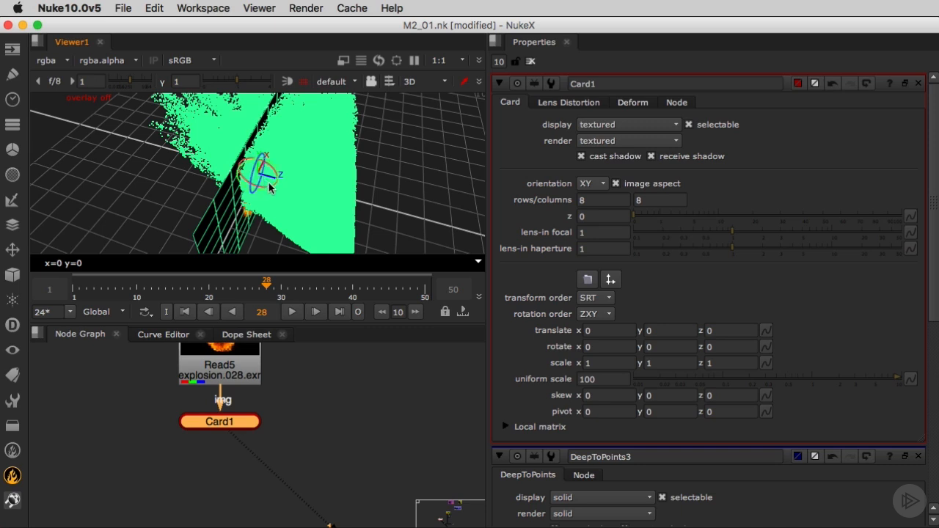
left_click_drag(262, 190, 190, 176, "super")
mouse_move(268, 176)
left_mouse_down()
mouse_move(302, 179)
mouse_move(256, 175)
left_mouse_up()
left_click_drag(257, 176, 285, 152, "super")
left_click_drag(291, 169, 271, 136, "super")
mouse_move(276, 150)
left_mouse_down("super")
mouse_move(237, 142)
mouse_move(285, 135)
left_mouse_up("super")
mouse_move(285, 141)
left_mouse_down("super")
mouse_move(297, 161)
mouse_move(279, 141)
left_mouse_up("super")
left_click_drag(259, 196, 297, 220, "super")
Step: Set the card's uniform scale to 70
left_click_drag(596, 380, 538, 369)
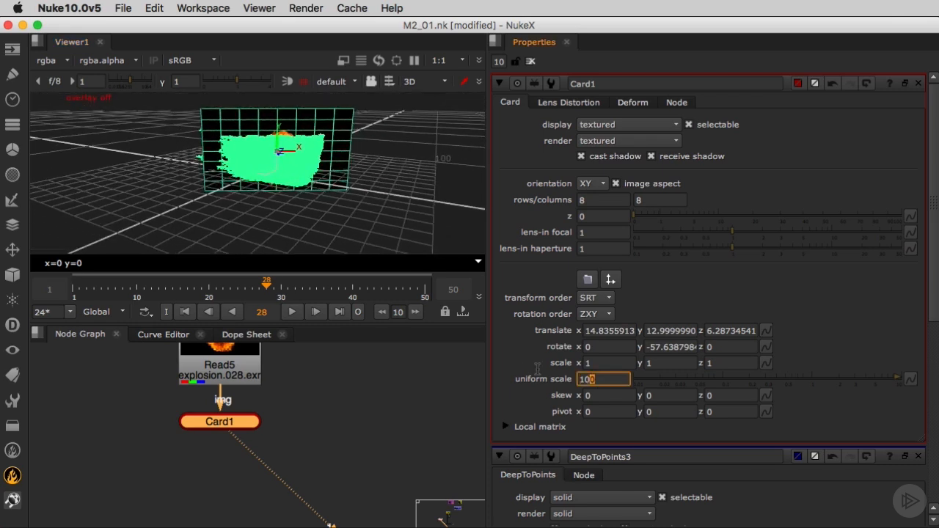
type("70")
key("Return")
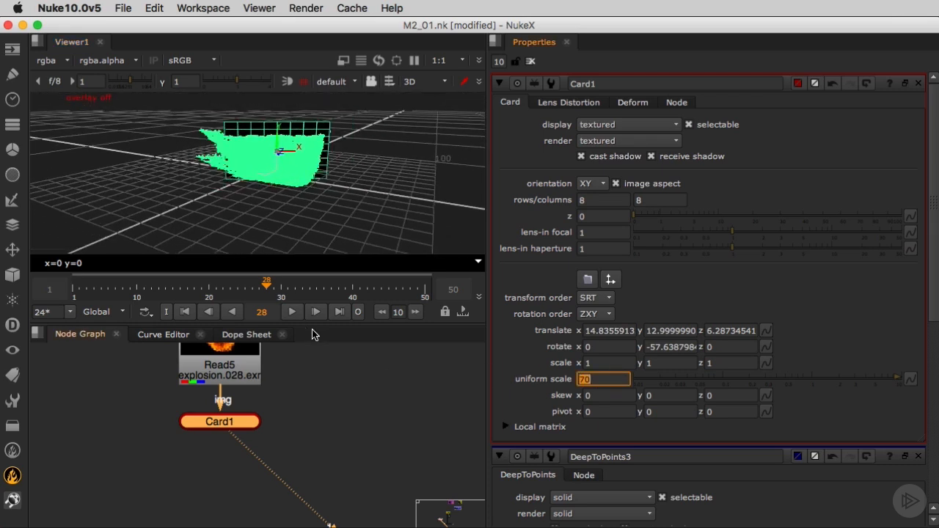
Step: Add a ScanlineRender node below Card1, taking the card as its obj/scn input
left_click_drag(248, 192, 282, 192, "super")
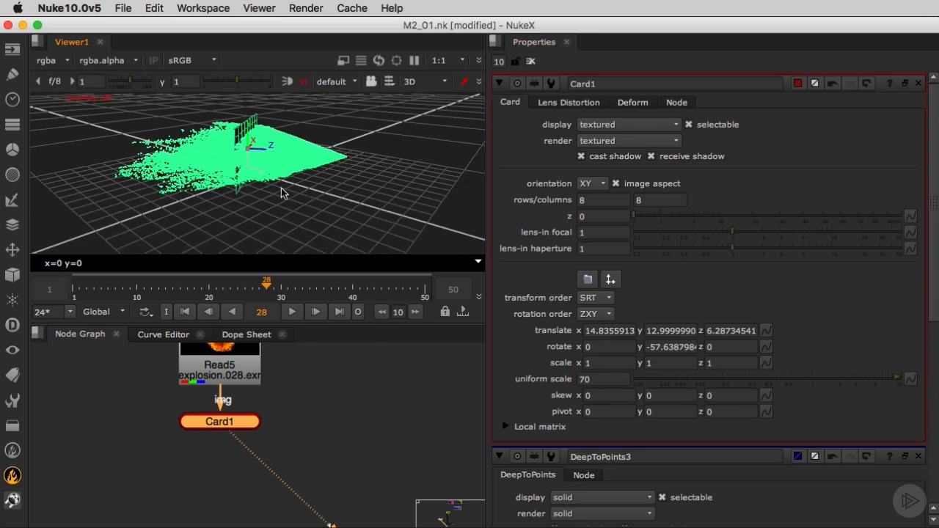
scroll(223, 484, "down", 5)
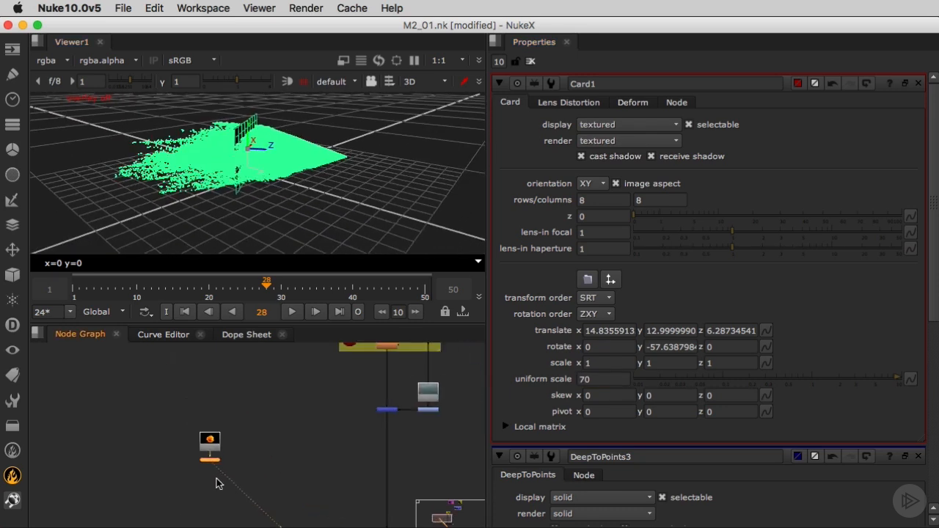
scroll(220, 471, "up", 3)
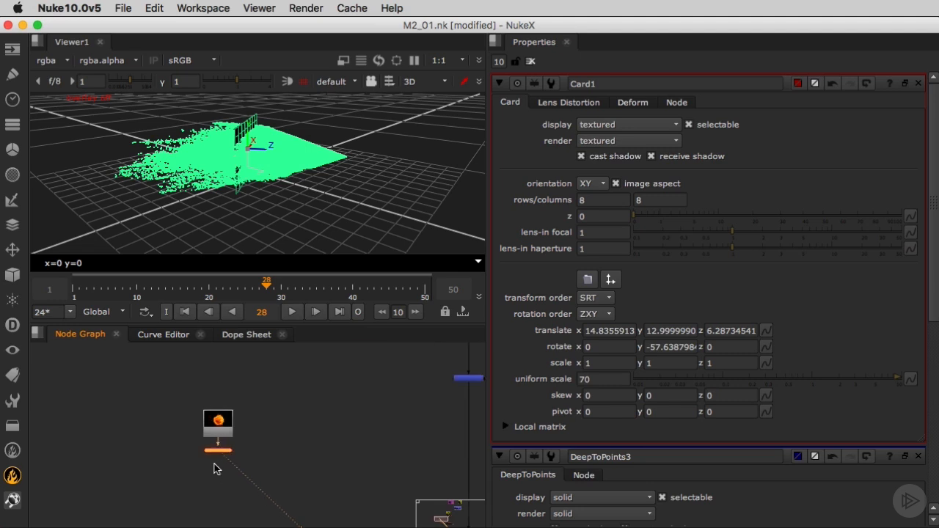
scroll(217, 468, "up", 2)
key("Tab")
type("s")
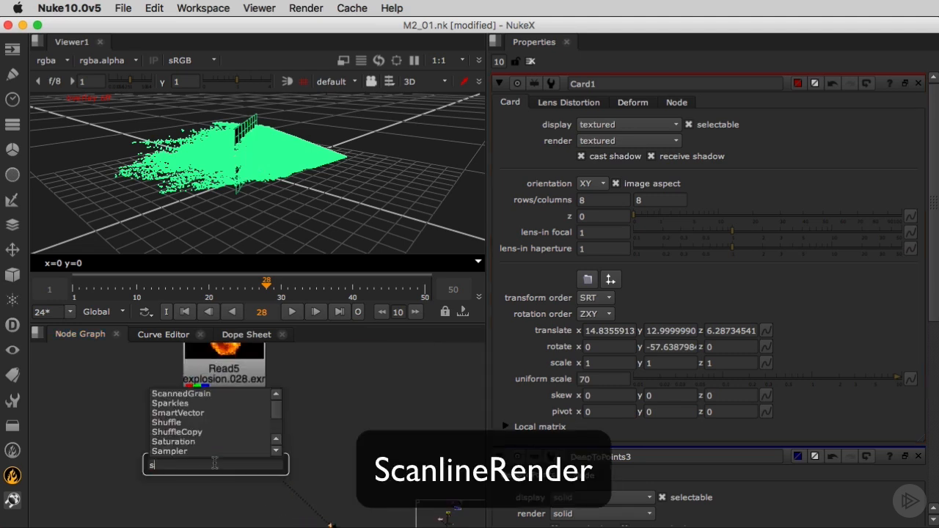
type("cal")
left_click(200, 485)
left_click_drag(205, 464, 222, 425)
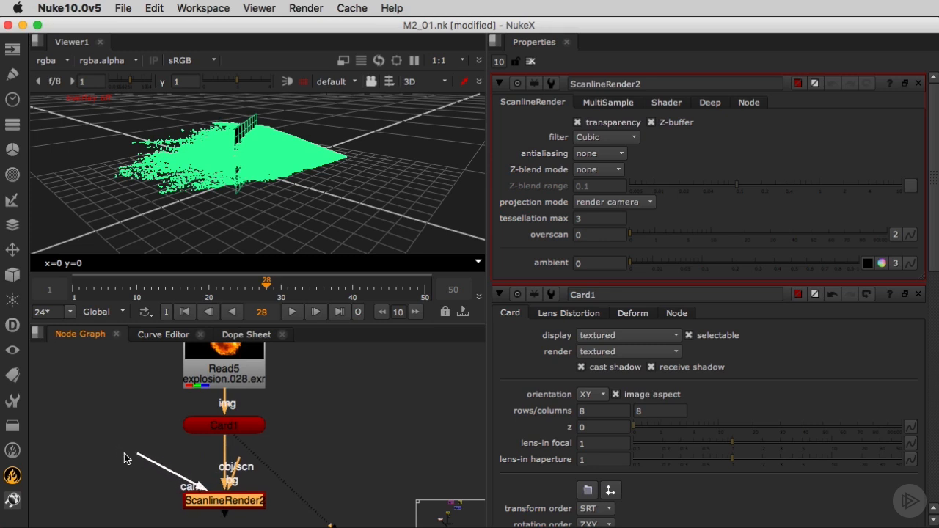
Step: Move the camera node out of the sky backdrop into the empty area above the explosion branch
scroll(133, 455, "down", 5)
scroll(168, 433, "down", 5)
middle_click_drag(100, 360, 197, 449)
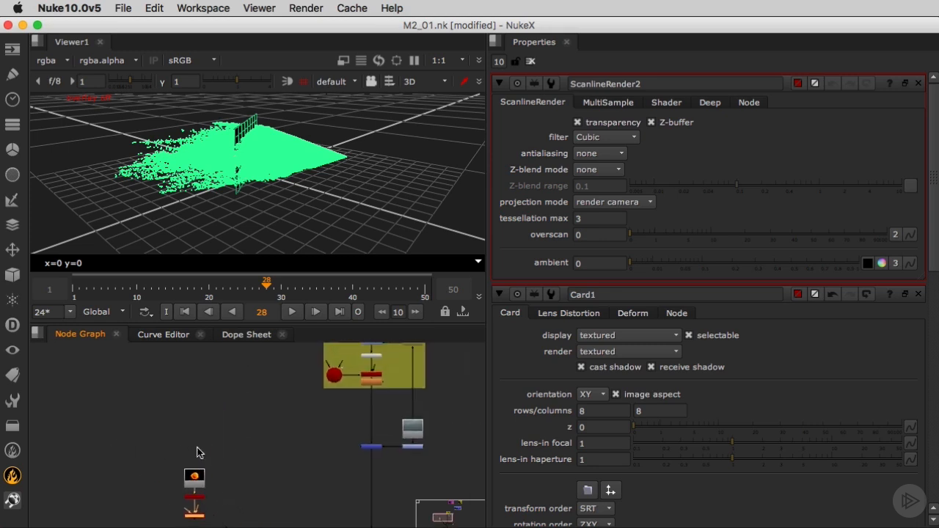
middle_click_drag(279, 394, 305, 386)
left_click_drag(367, 376, 178, 375)
Step: Connect the cam input of ScanlineRender2 to the camera node
middle_click_drag(163, 443, 198, 416)
scroll(239, 480, "up", 8)
left_click_drag(256, 472, 220, 430)
scroll(220, 429, "down", 5)
middle_click_drag(219, 429, 294, 477)
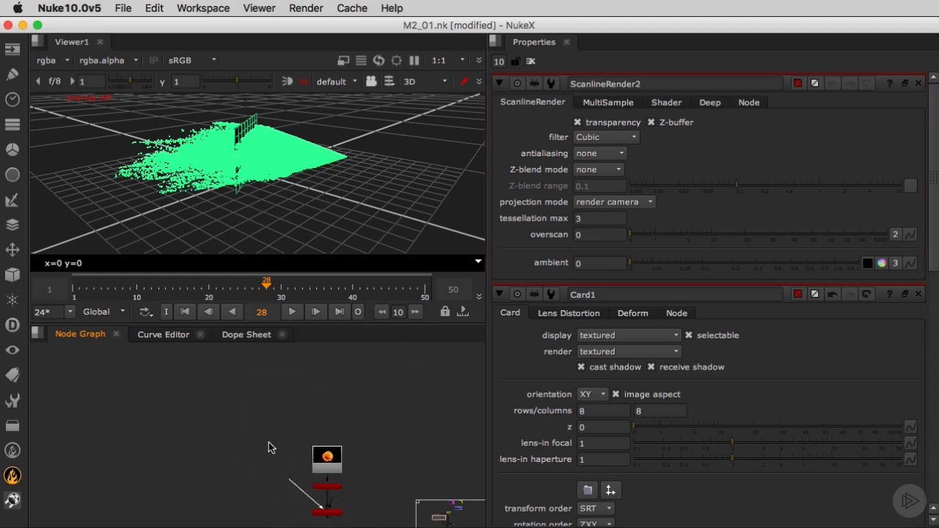
middle_click_drag(257, 431, 304, 495)
left_click(308, 385)
scroll(293, 459, "down", 5)
middle_click_drag(293, 460, 289, 415)
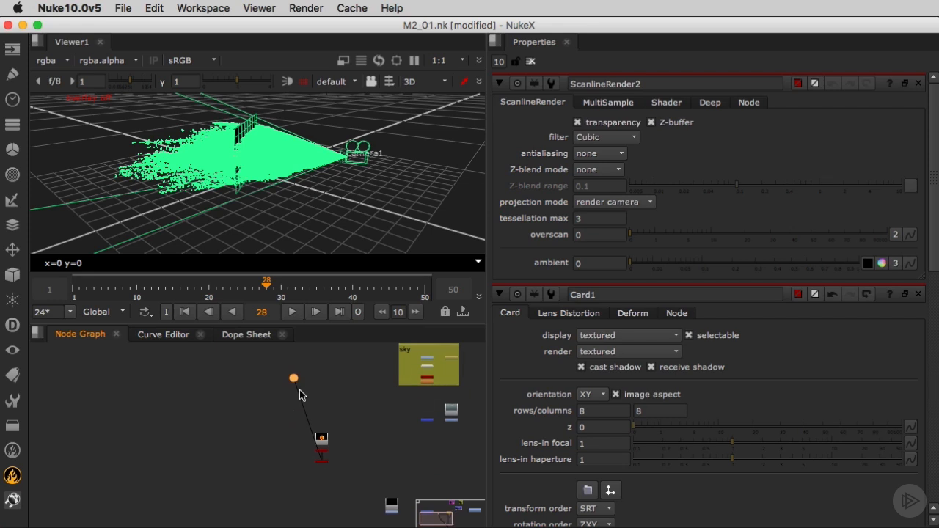
Step: Insert a dot in the connection between the camera and ScanlineRender2 and align it level with the render node
middle_click_drag(371, 413, 293, 440)
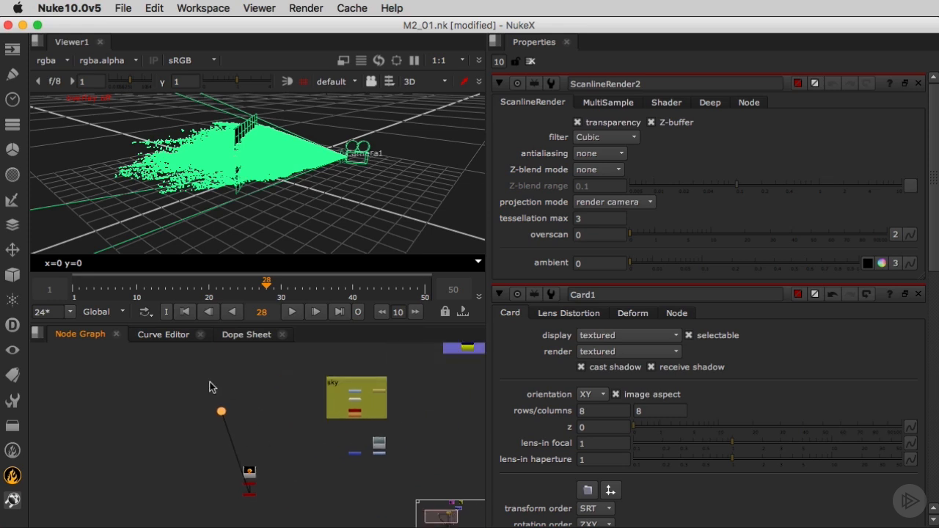
scroll(217, 429, "down", 3)
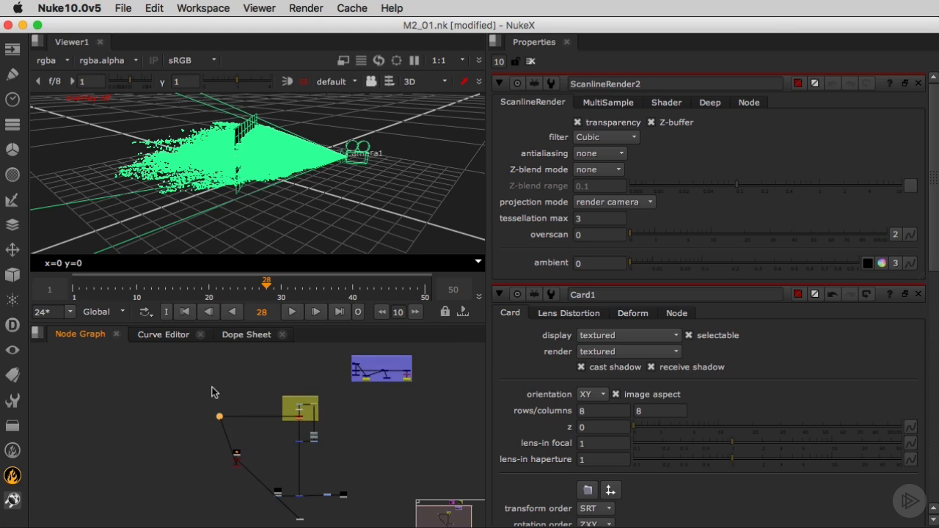
scroll(229, 485, "up", 6)
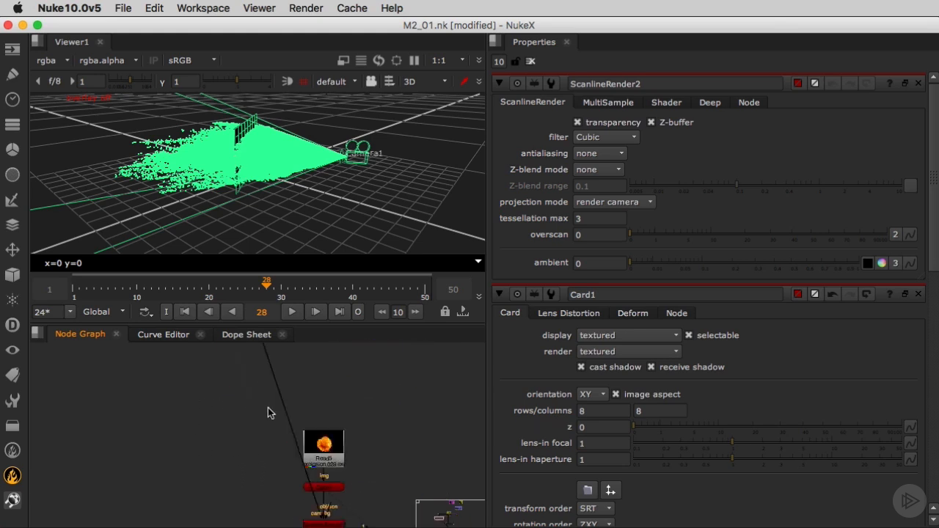
scroll(271, 411, "down", 3)
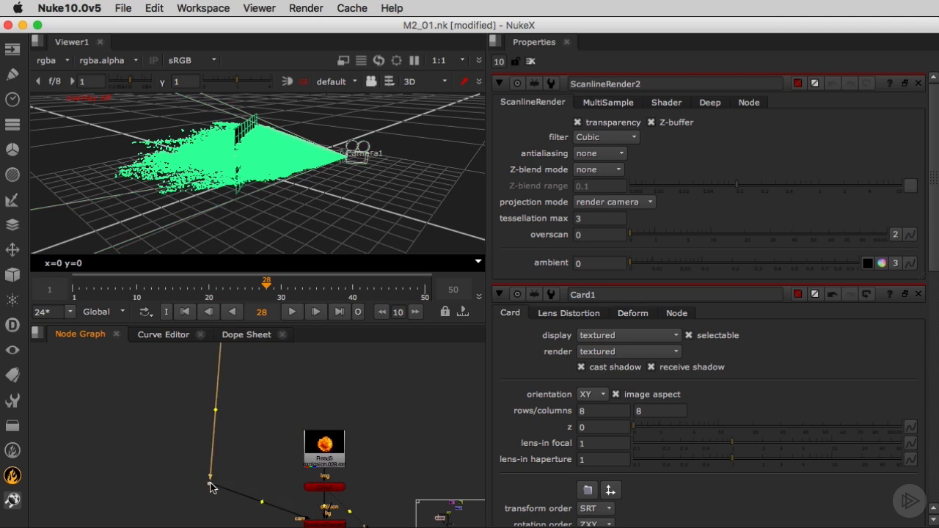
scroll(224, 488, "down", 2)
middle_click_drag(223, 484, 224, 493)
left_click_drag(224, 482, 235, 507)
middle_click_drag(195, 498, 184, 455)
scroll(269, 472, "down", 3)
scroll(270, 472, "down", 1)
Step: Add a Merge node after ScanlineRender2 and insert it into the main comp pipe, placing the explosion over the background
middle_click_drag(248, 464, 197, 441)
scroll(225, 446, "up", 3)
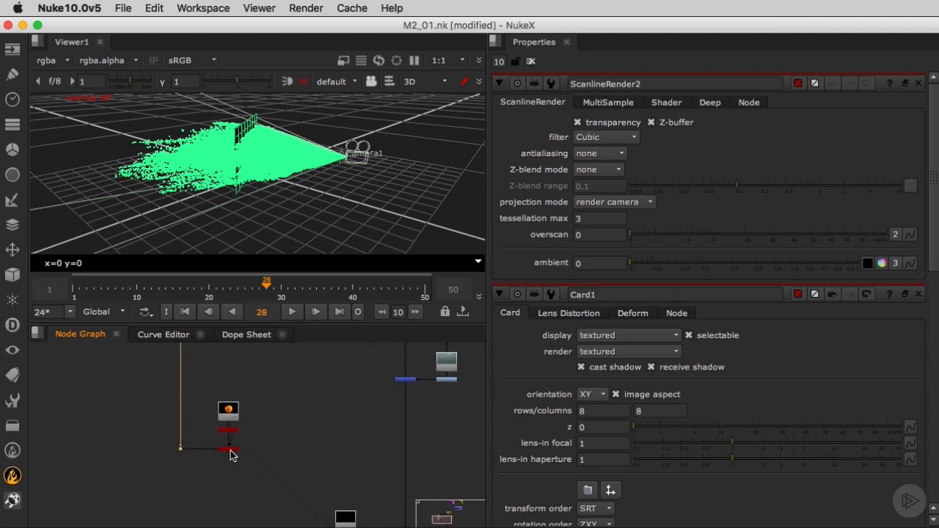
left_click(231, 450)
key("m")
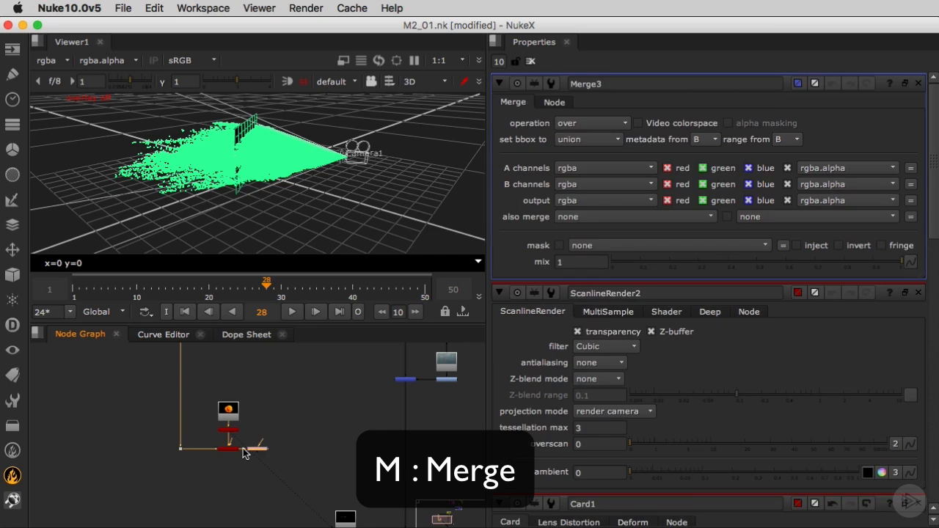
scroll(253, 448, "up", 4)
left_click_drag(256, 450, 315, 442)
scroll(343, 439, "down", 4)
middle_click_drag(344, 440, 229, 442)
left_click_drag(248, 445, 353, 450)
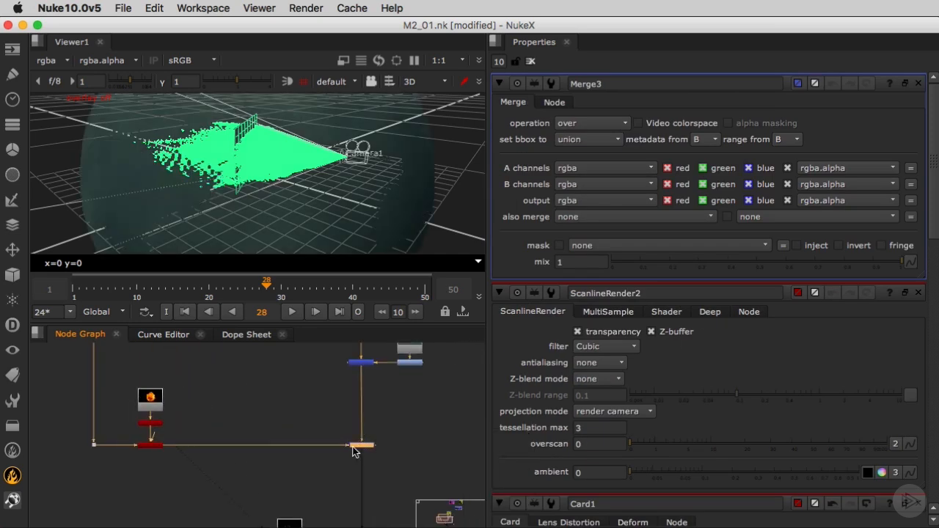
Step: View the Merge3 output and play back the shot to check the explosion against the sky
middle_click_drag(356, 449, 328, 389)
key("1")
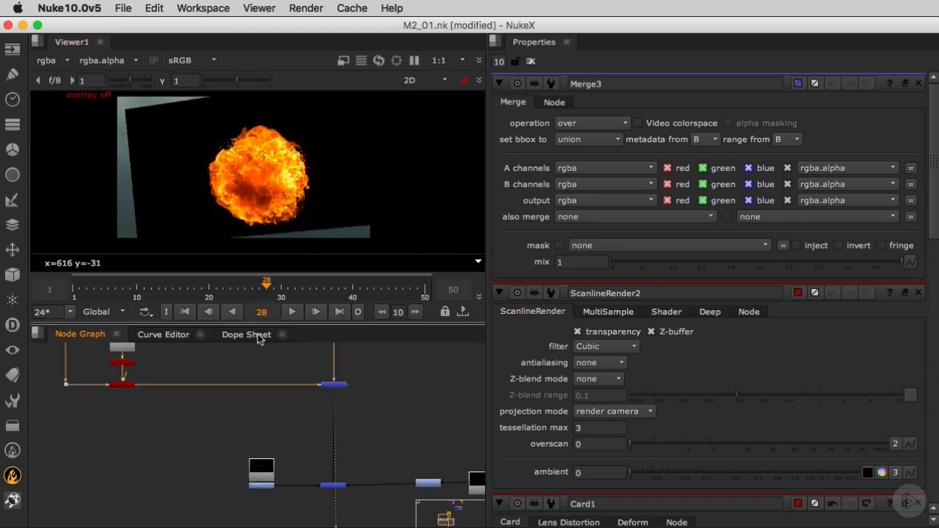
left_click(291, 313)
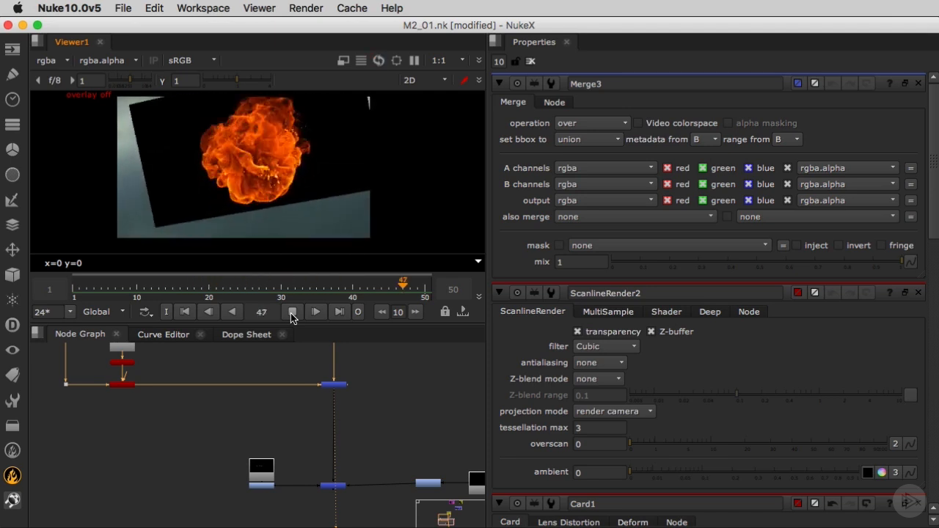
left_click(292, 312)
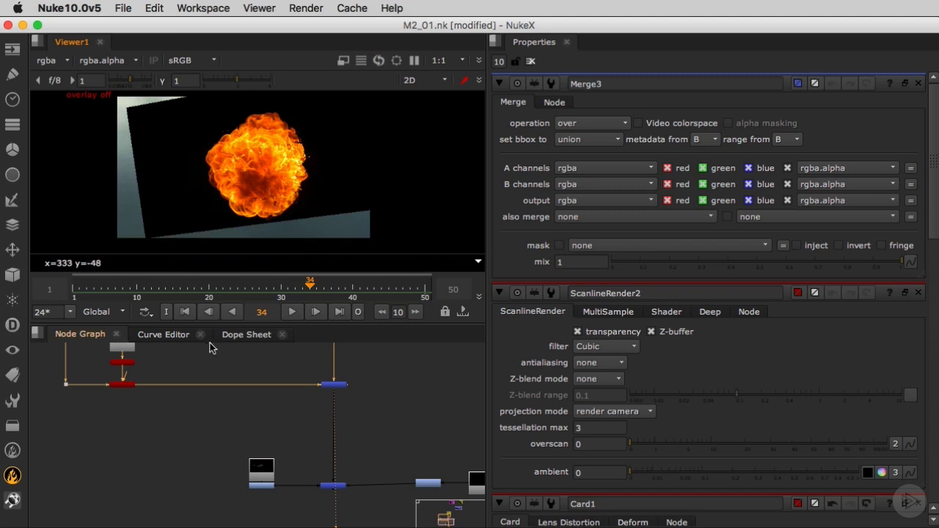
Step: Move the Read5 explosion node higher to make room above Card1 and view its output
middle_click_drag(175, 438, 223, 523)
left_click_drag(187, 451, 189, 398)
scroll(188, 399, "up", 5)
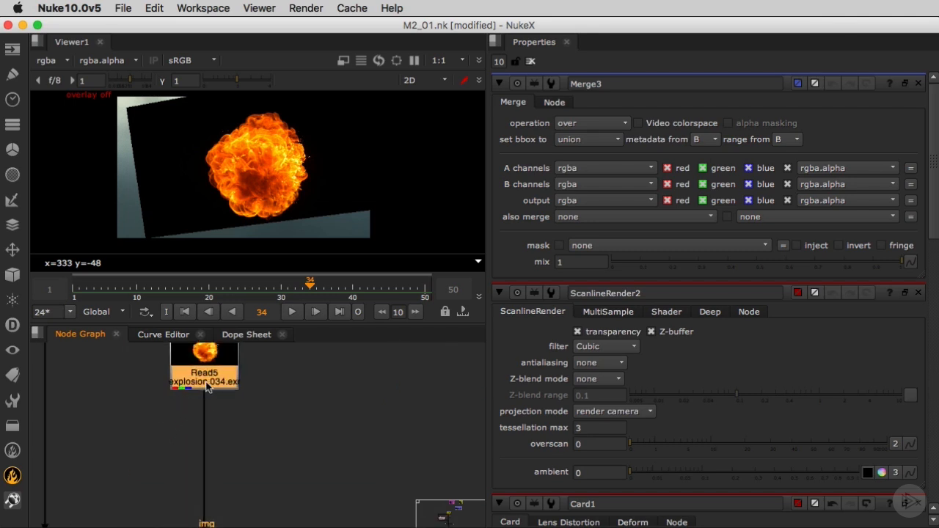
key("1")
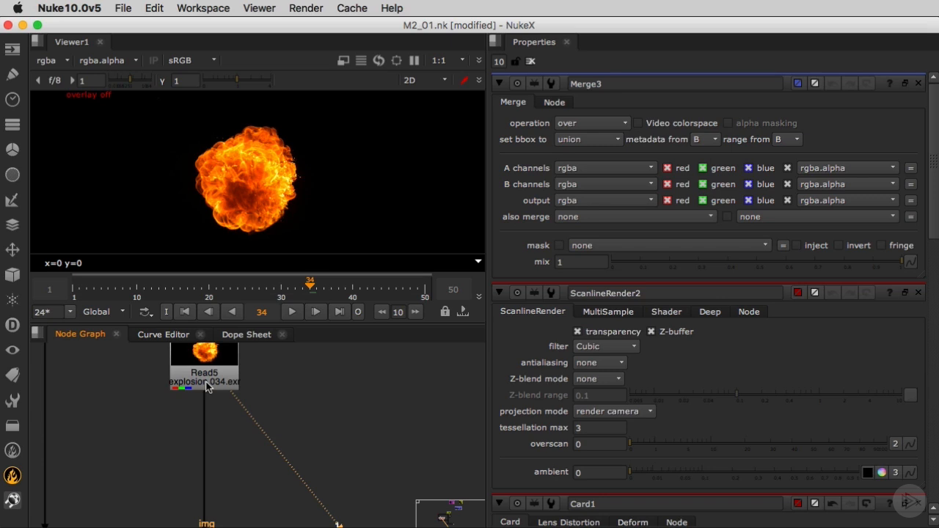
Step: Insert a Keyer node between Read5 and Card1 and view its output
left_click(206, 388)
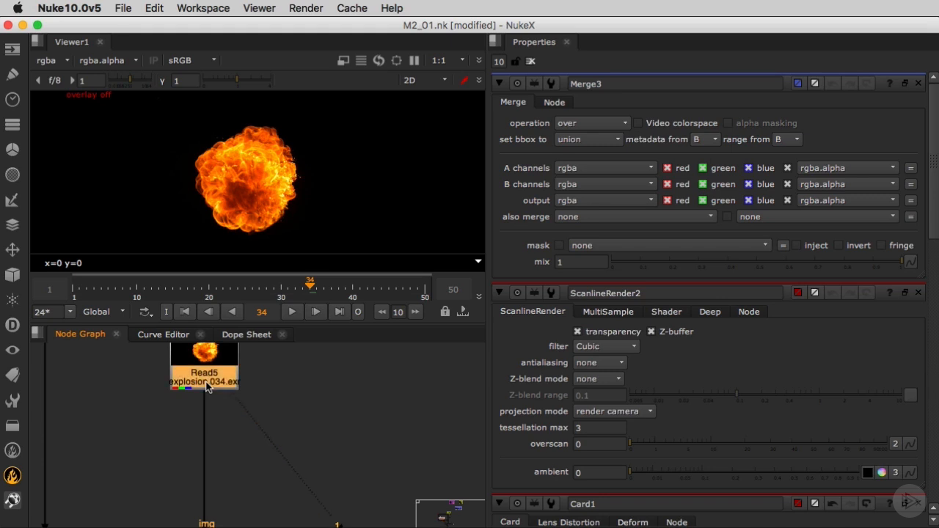
key("Tab")
type("keyer")
left_click(182, 397)
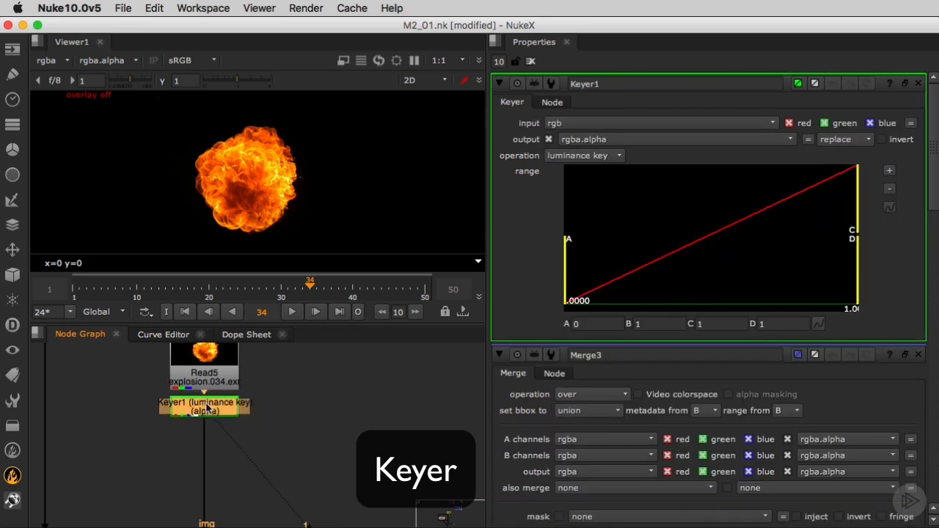
left_click_drag(207, 419, 206, 427)
key("1")
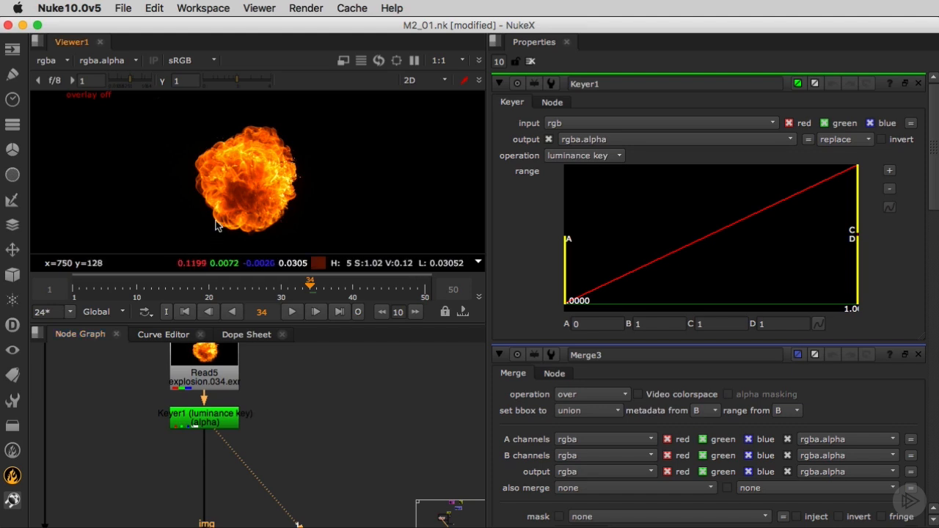
Step: Inspect the alpha channel, lower the luminance key's B range point to about 0.089, and return to the colour view
key("a")
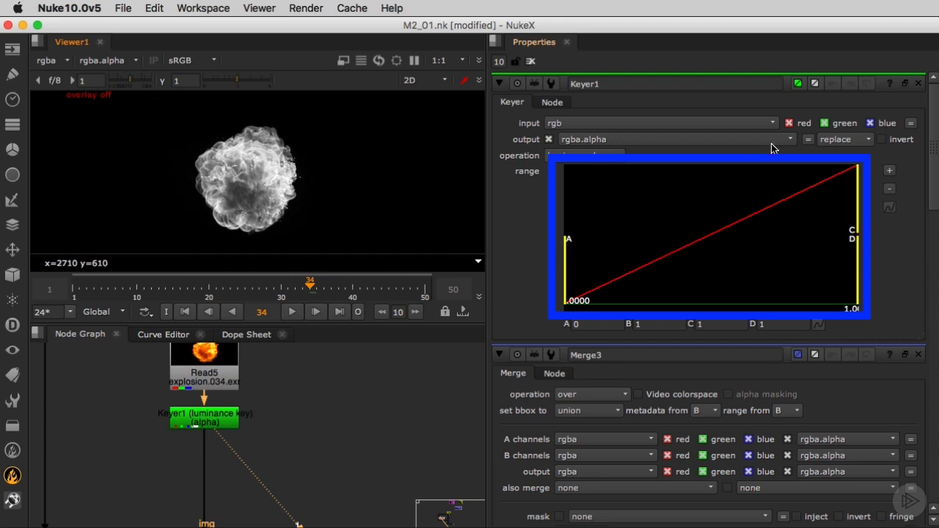
left_click_drag(860, 190, 656, 194)
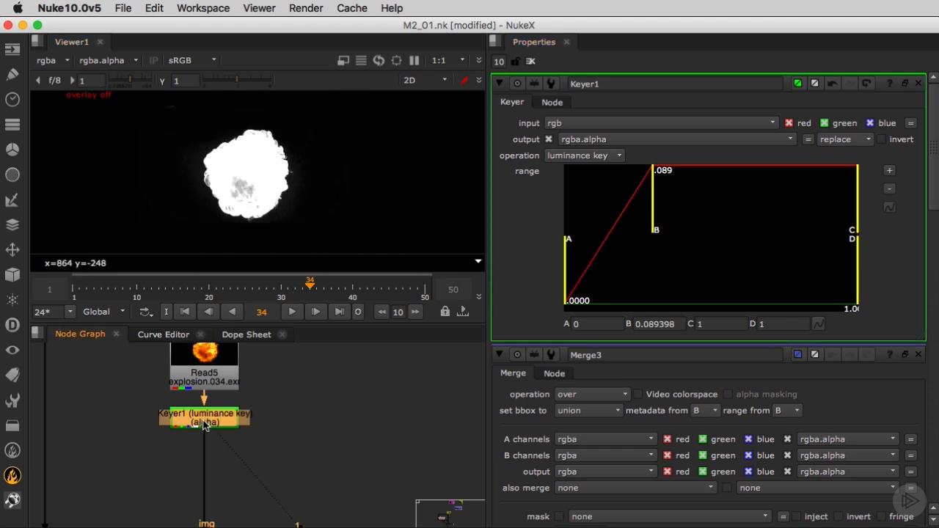
key("a")
Step: View the Merge3 result to check the keyed explosion over the cloudy sky
scroll(192, 400, "down", 3)
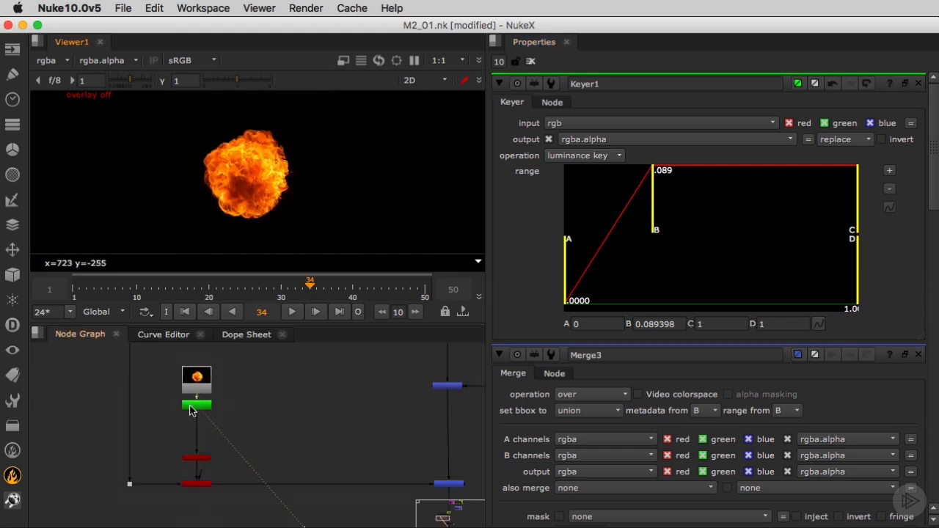
scroll(198, 431, "down", 4)
scroll(278, 415, "up", 4)
left_click_drag(309, 416, 348, 461)
key("1")
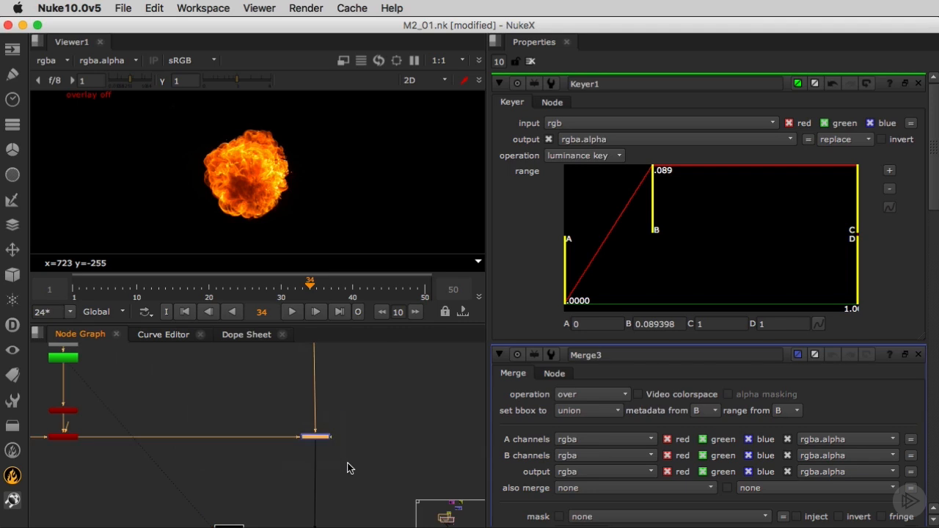
left_click(336, 445)
scroll(235, 144, "up", 2)
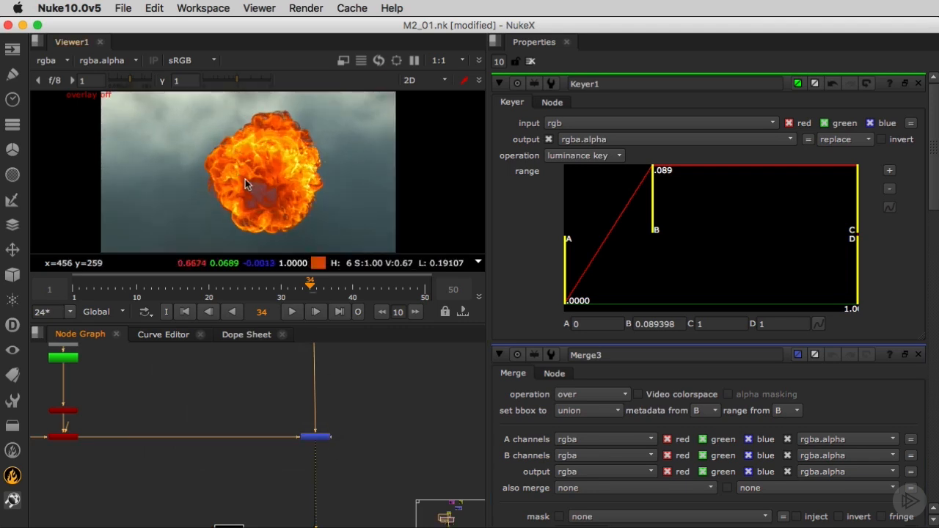
Step: Add a DeepHoldout node in the empty space between the explosion branch and the main comp pipe
middle_click_drag(140, 360, 262, 417)
scroll(221, 395, "down", 2)
scroll(221, 395, "down", 1)
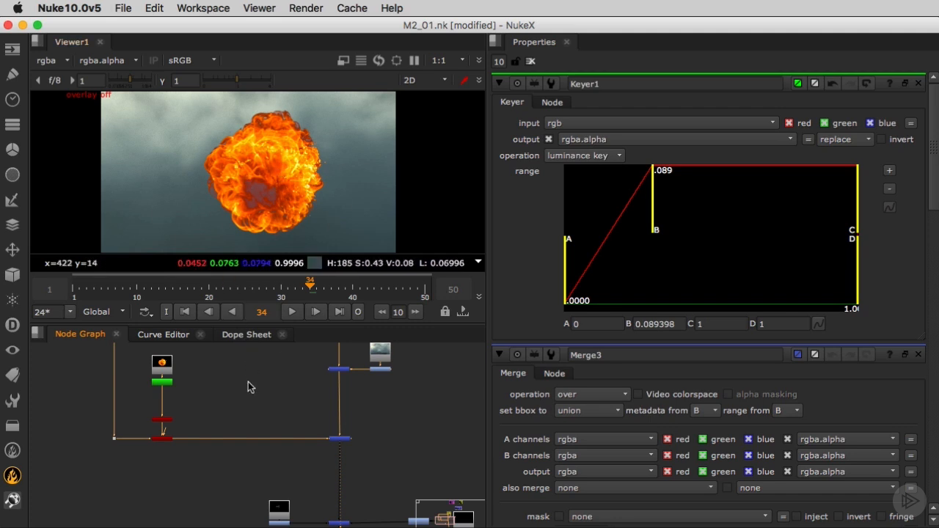
middle_click_drag(256, 388, 225, 431)
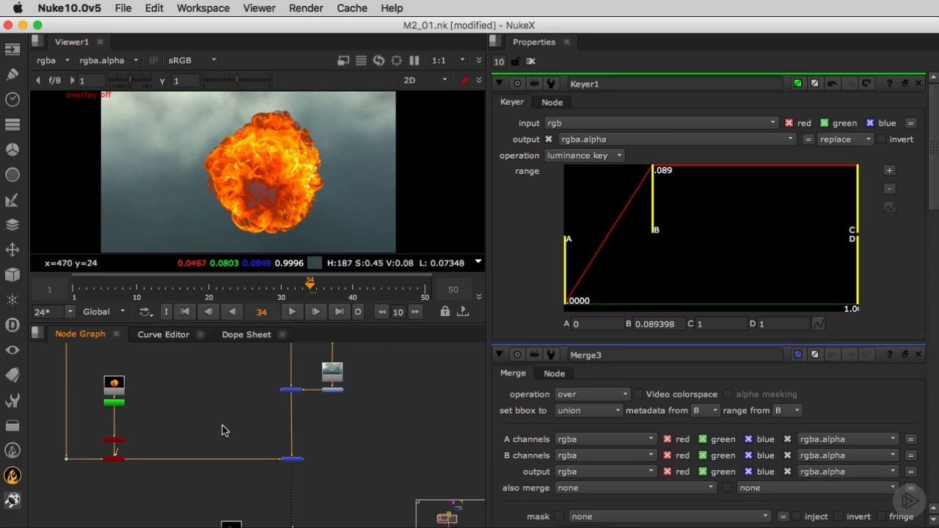
scroll(225, 428, "down", 3)
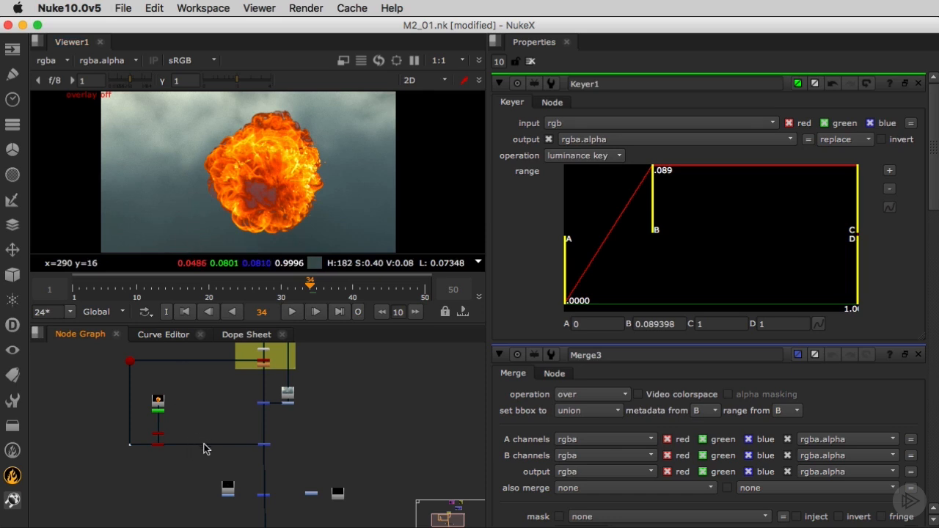
scroll(189, 441, "up", 5)
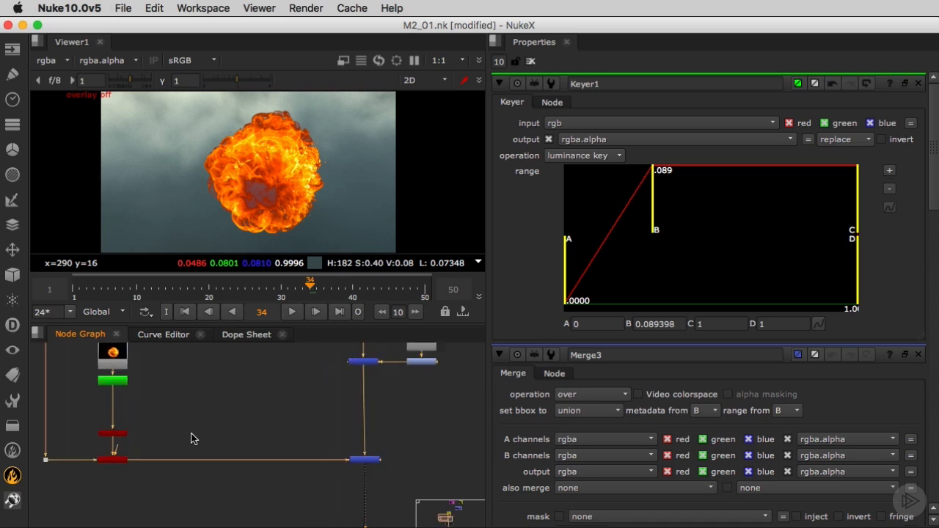
key("Tab")
type("de")
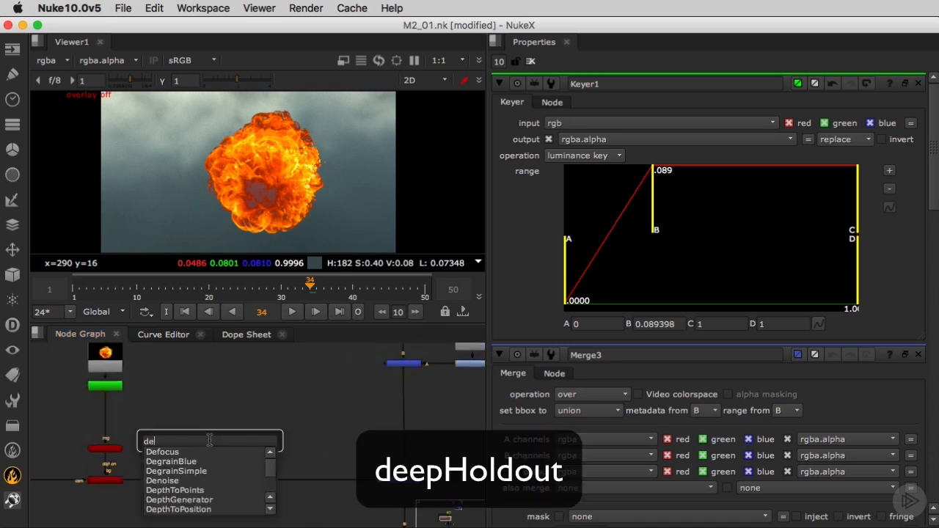
type("ephol")
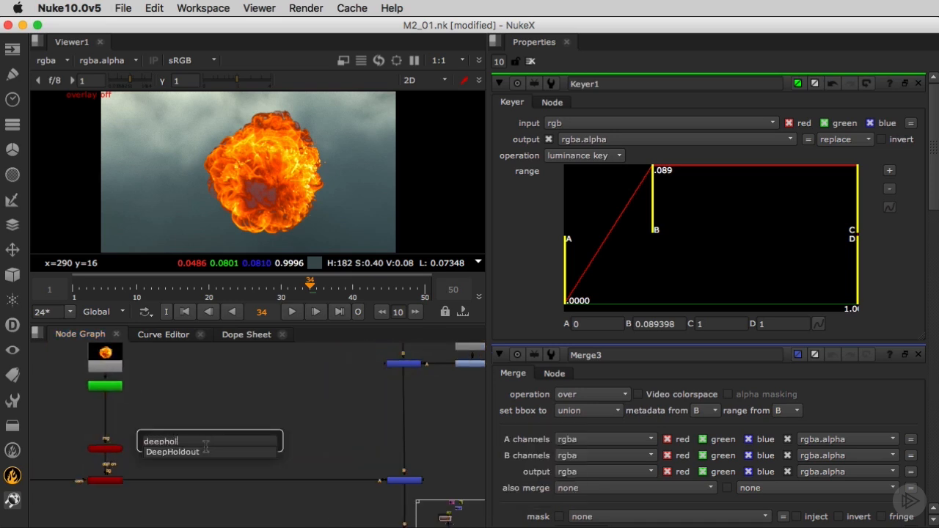
left_click(196, 452)
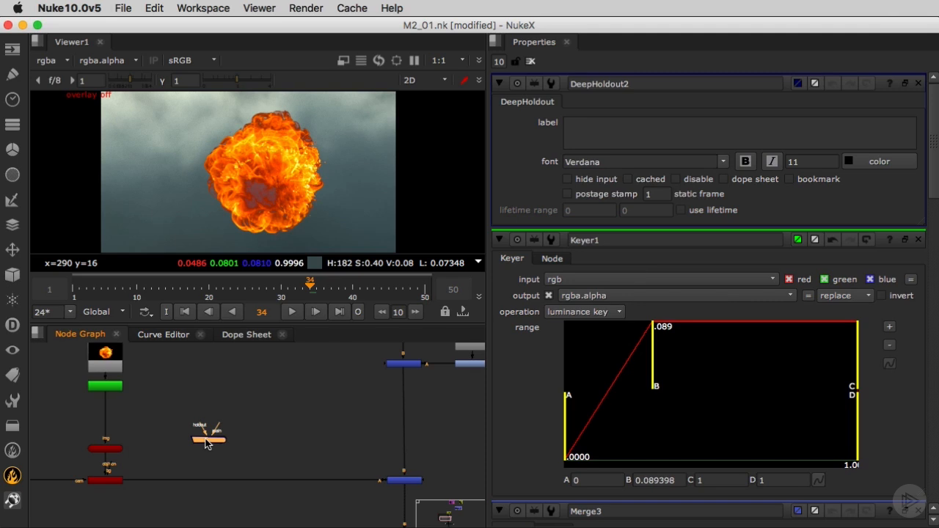
Step: Open the ScanlineRender2 properties and examine its Deep settings
middle_click_drag(180, 461, 213, 439)
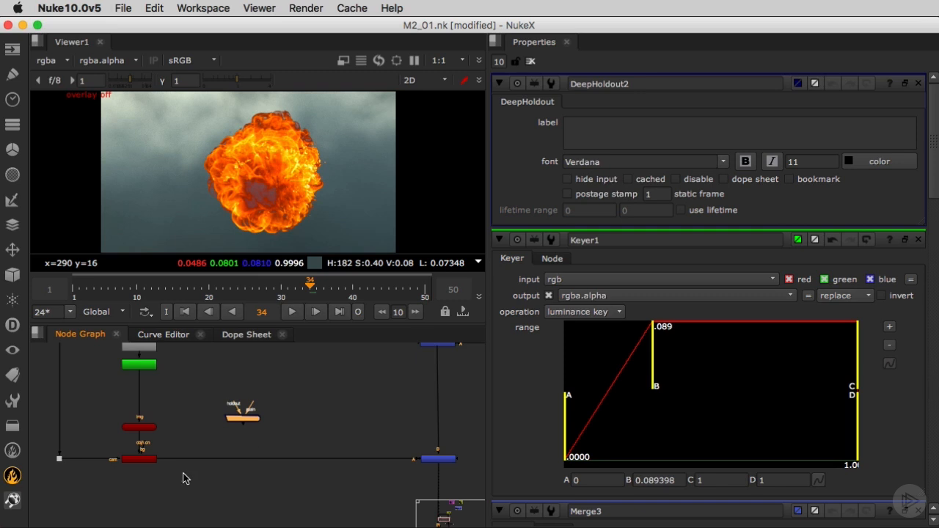
scroll(180, 474, "up", 5)
double_click(161, 435)
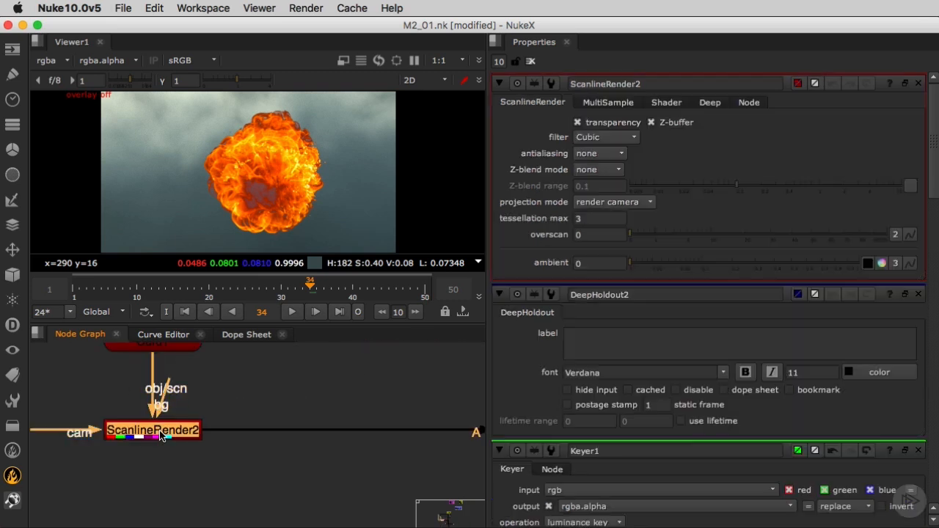
left_click(709, 103)
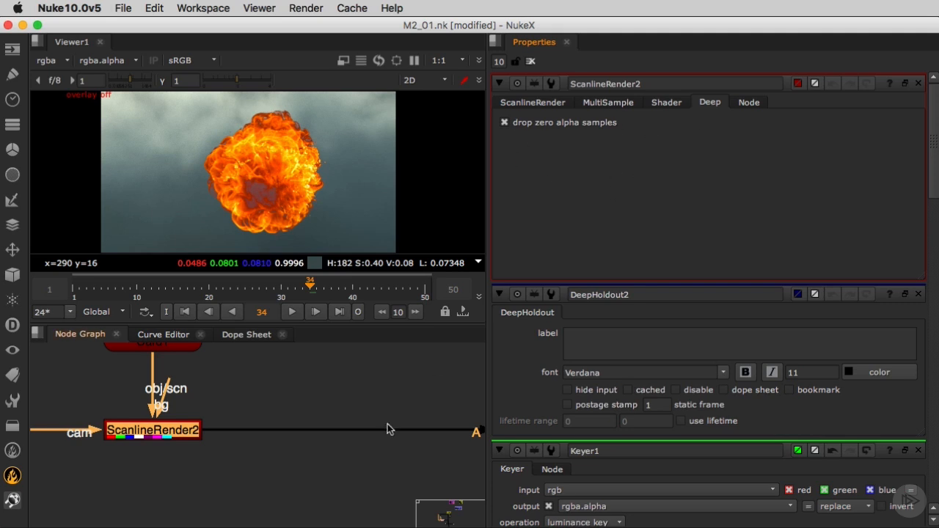
Step: Insert DeepHoldout2 between ScanlineRender2 and the merge, and connect its holdout input to DeepRead4, the cloud_deep_clean render
scroll(312, 423, "down", 6)
left_click_drag(353, 395, 327, 433)
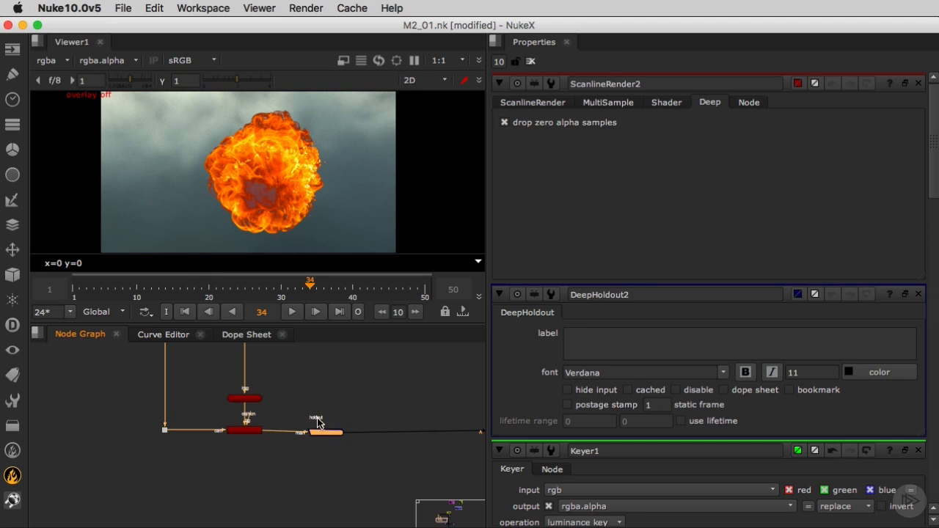
scroll(323, 389, "down", 5)
scroll(396, 397, "up", 6)
left_click_drag(378, 402, 411, 413)
middle_click_drag(411, 413, 209, 392)
left_click_drag(209, 393, 385, 403)
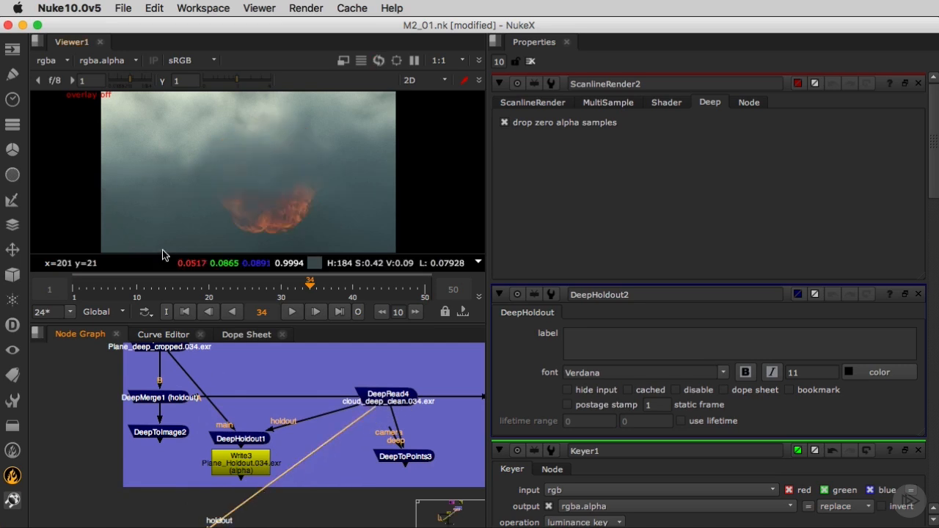
Step: Inspect the held-out explosion up close in the composite and review the node tree around the explosion branch
scroll(262, 202, "up", 3)
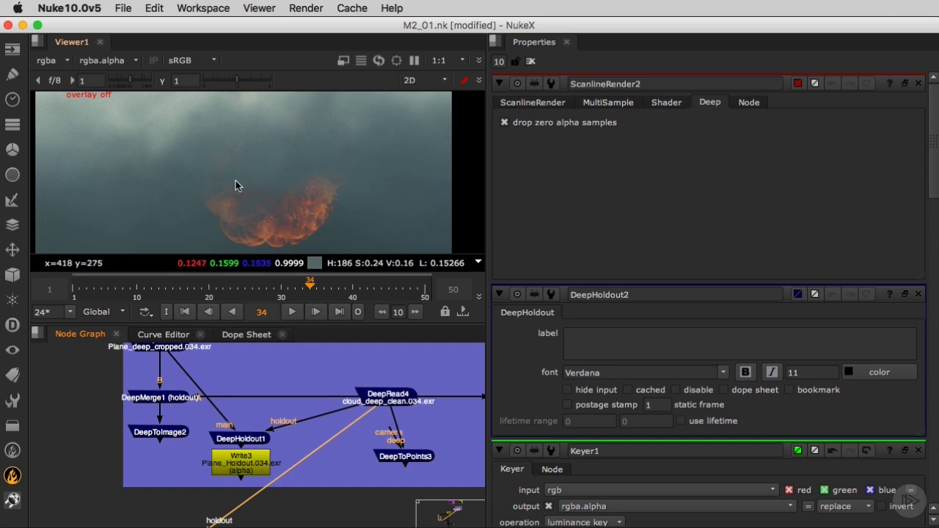
scroll(228, 207, "down", 4)
scroll(143, 402, "down", 4)
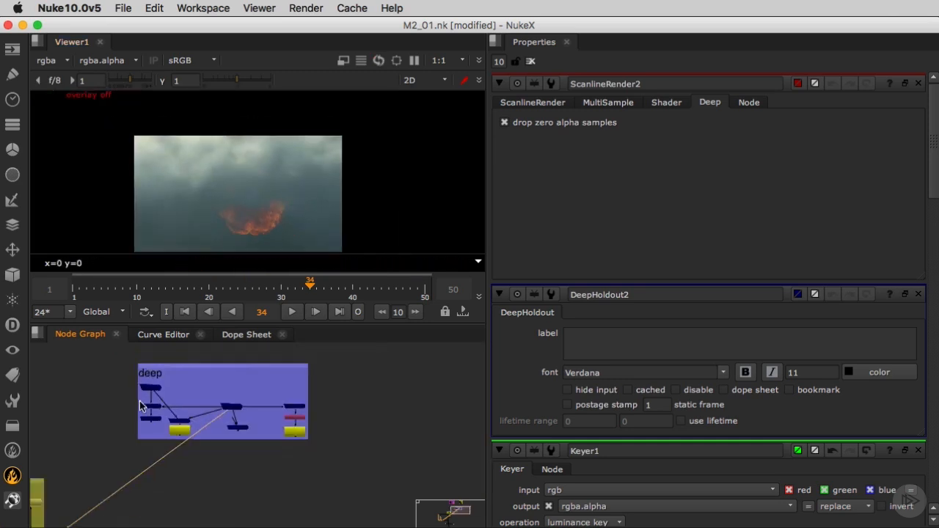
scroll(143, 402, "down", 4)
middle_click_drag(83, 442, 337, 371)
Step: Check the scene in the 3D view, return to the 2D composite, and scrub the timeline back to frame 21
key("Tab")
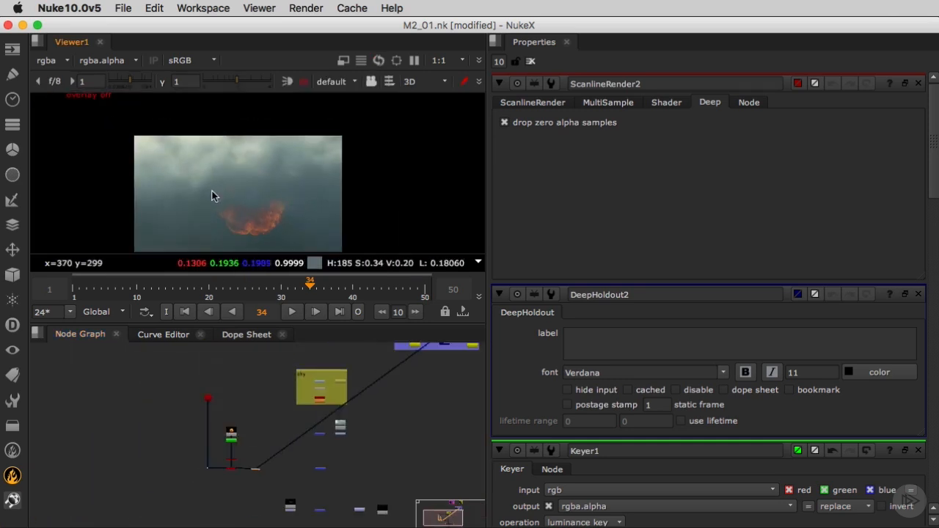
left_click_drag(242, 205, 163, 193, "super")
left_click_drag(270, 223, 296, 170, "super")
key("Tab")
middle_click_drag(254, 221, 298, 194)
scroll(276, 207, "up", 2)
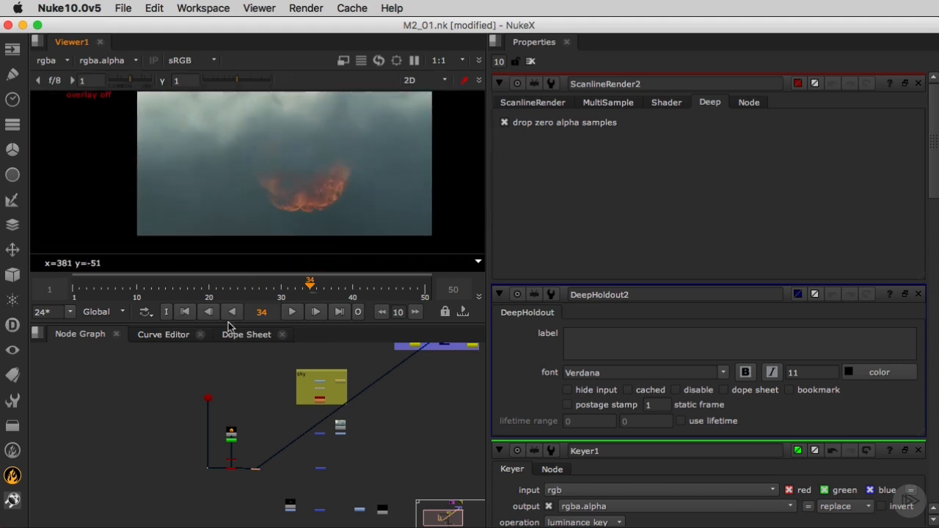
left_click_drag(238, 291, 216, 290)
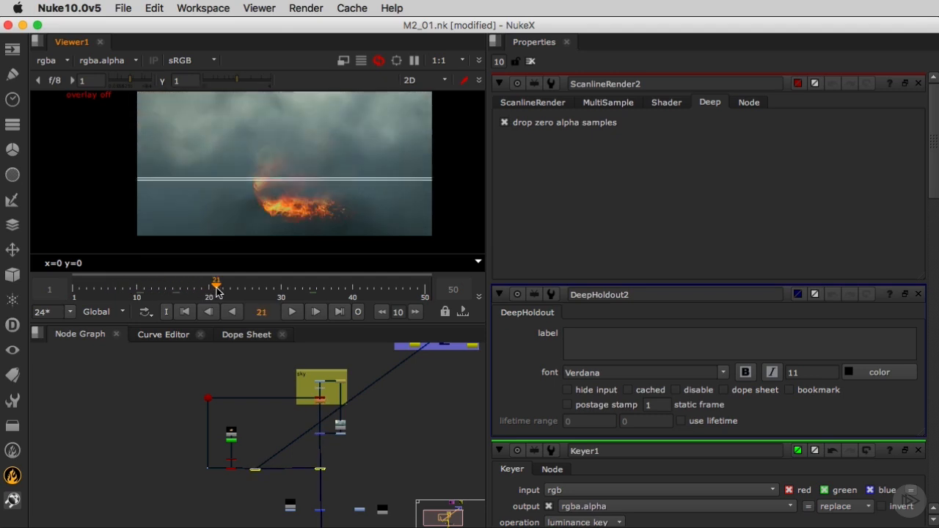
scroll(254, 481, "up", 5)
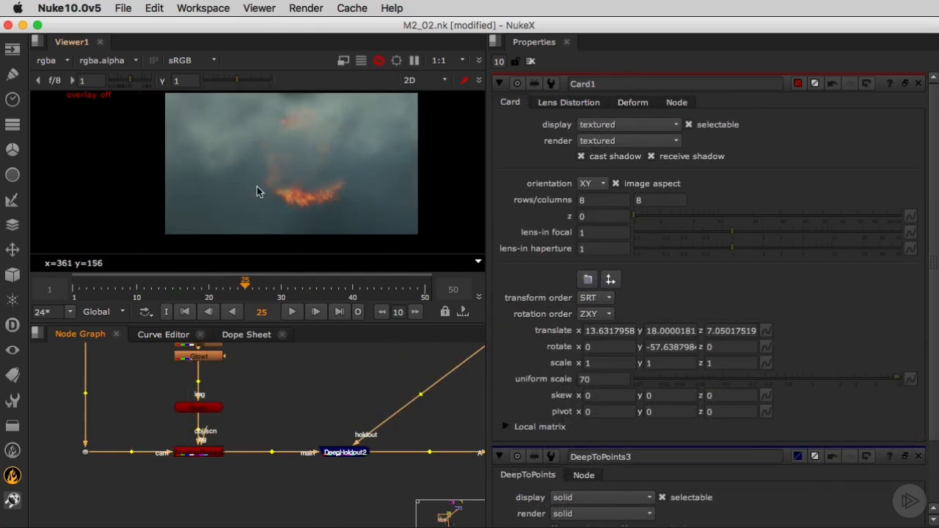
Step: Reposition Card1 in the 3D view to about X 2.08, Y 19.4, Z 9.78 and rotate it to about -44.07 in Y
key("Tab")
left_click_drag(280, 185, 264, 130, "super")
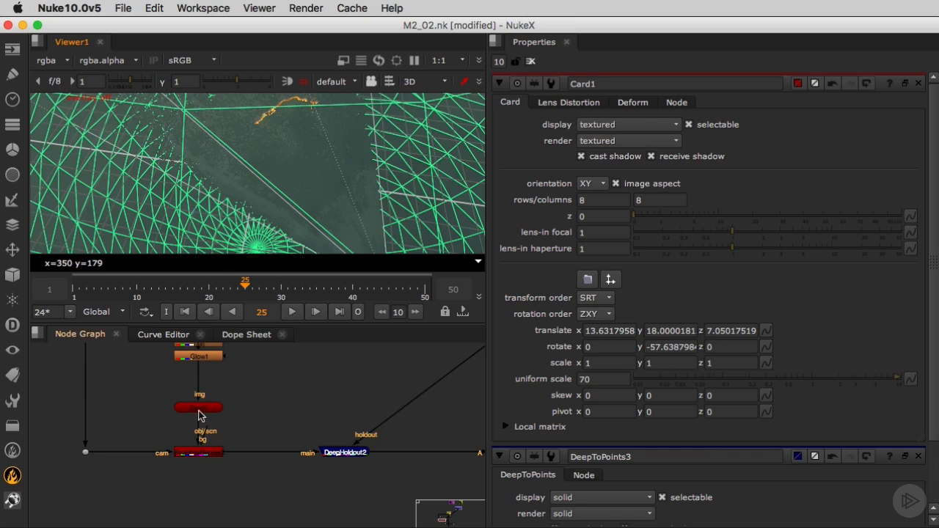
left_click(196, 408)
left_click_drag(295, 135, 294, 179, "super")
left_click_drag(278, 111, 278, 156)
left_click_drag(308, 128, 375, 177)
left_click_drag(268, 167, 261, 168, "super")
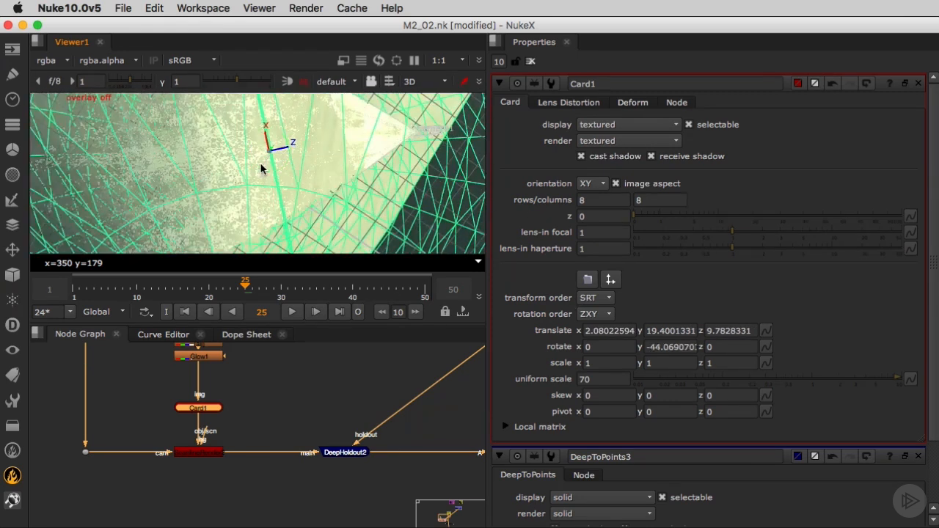
Step: Set Card1's Y rotation to -45 and return to the 2D view of the composite
double_click(665, 347)
type("-45")
key("Return")
left_click(348, 171)
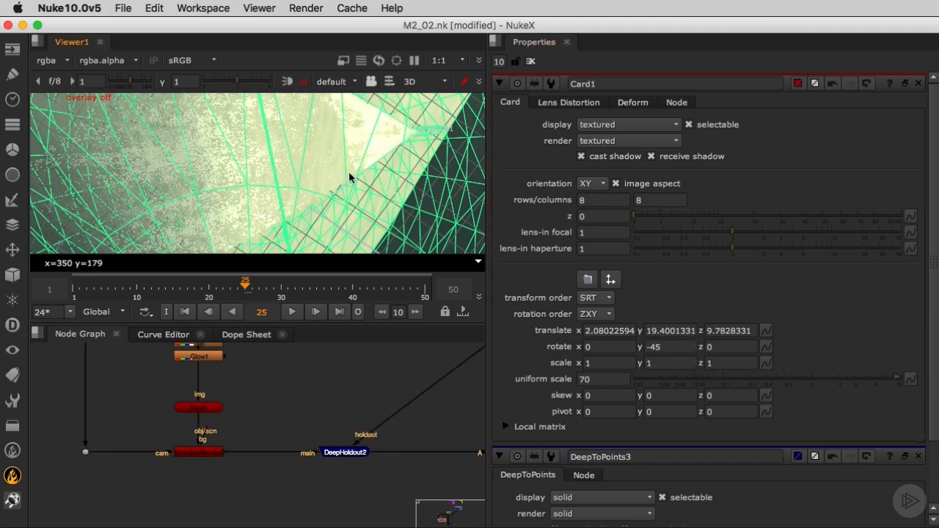
key("Tab")
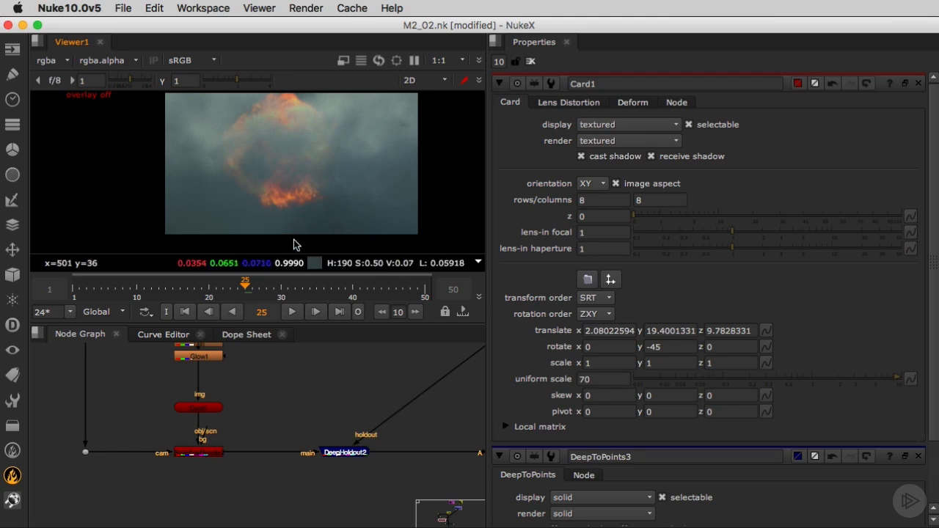
Step: Set Card1's uniform scale to 80
middle_click_drag(320, 401, 271, 399)
left_click(611, 380)
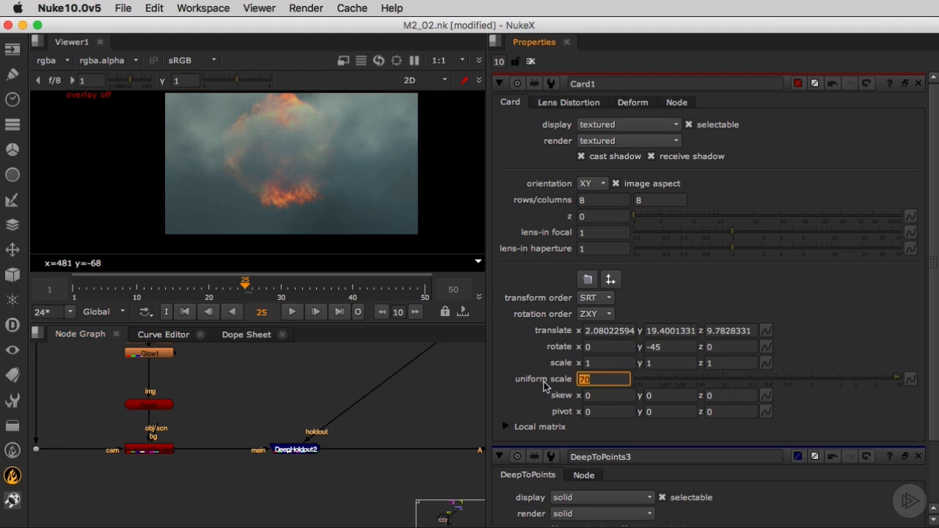
key("Return")
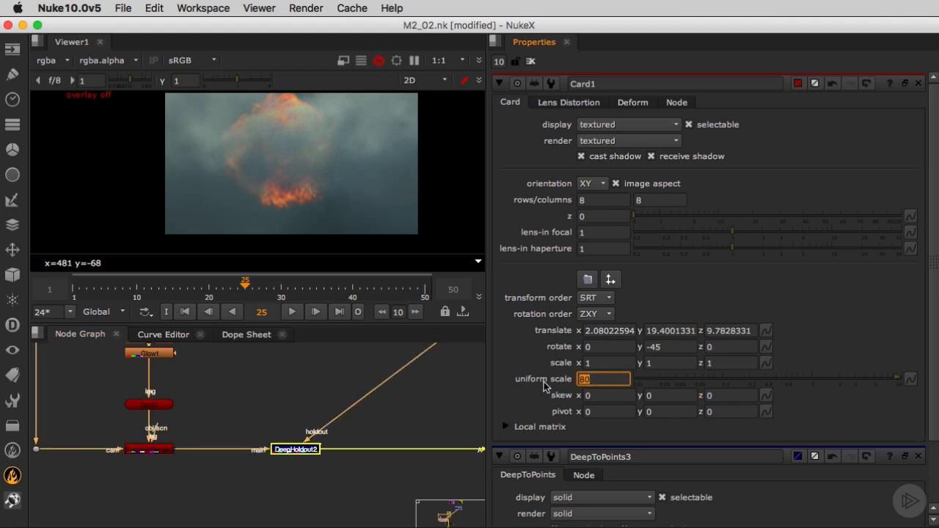